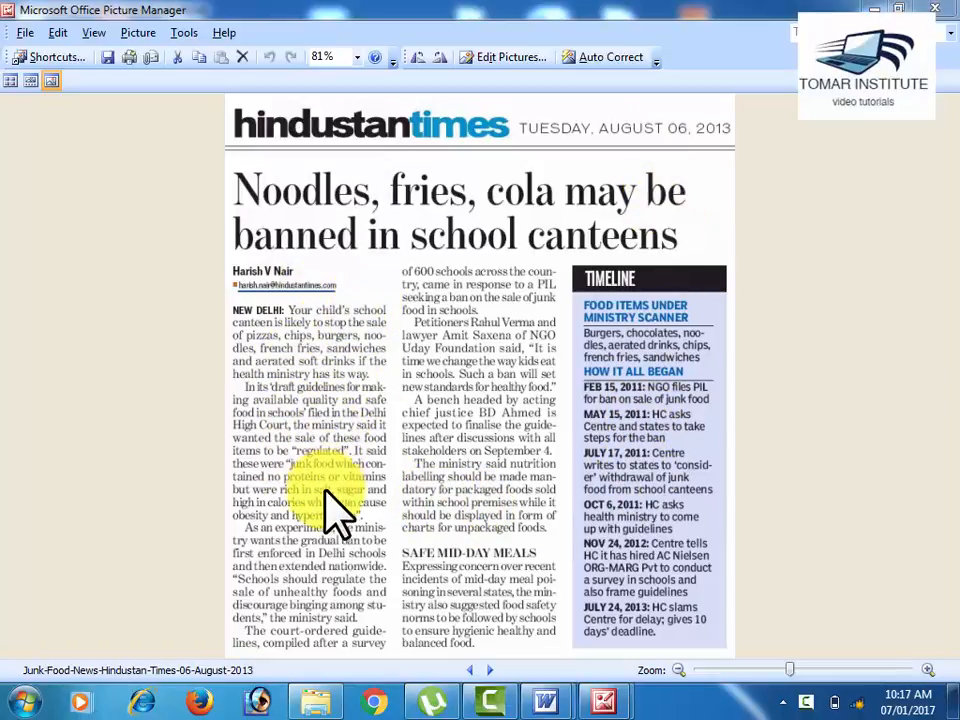
Switch to the Font Dialog Option document in Microsoft Word and dismiss its open Columns dialog without changes
{"action": "mouse_move", "coordinate": [543, 697]}
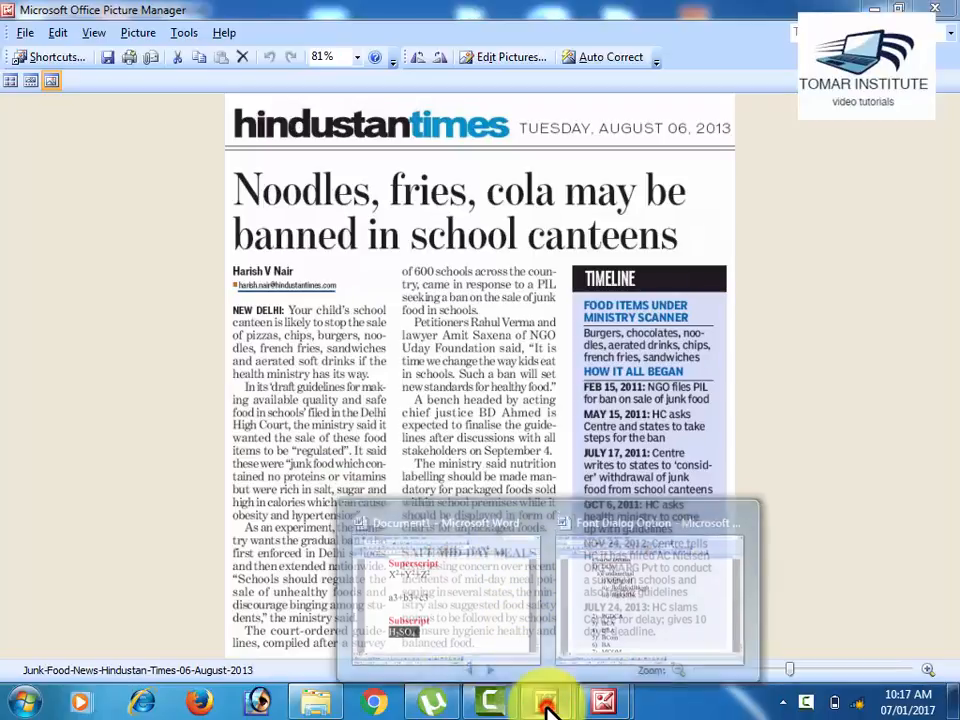
{"action": "left_click", "coordinate": [592, 645]}
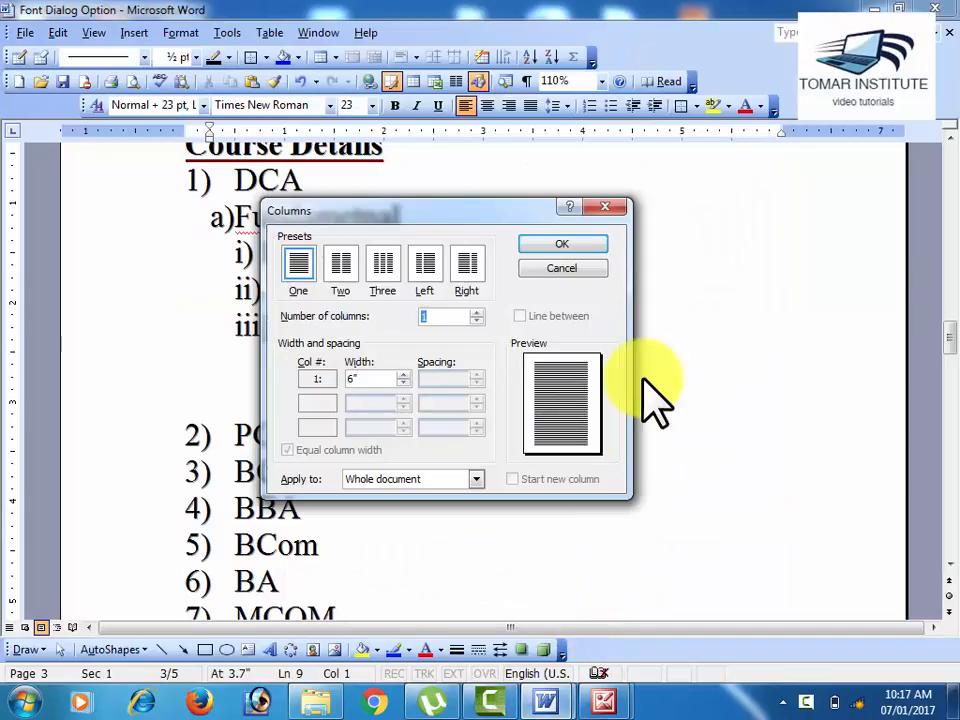
{"action": "left_click", "coordinate": [562, 269]}
Delete the MSW item at the end of the last course list and place the cursor on the blank final page
{"action": "scroll", "coordinate": [575, 470], "scroll_direction": "down", "scroll_amount": 15}
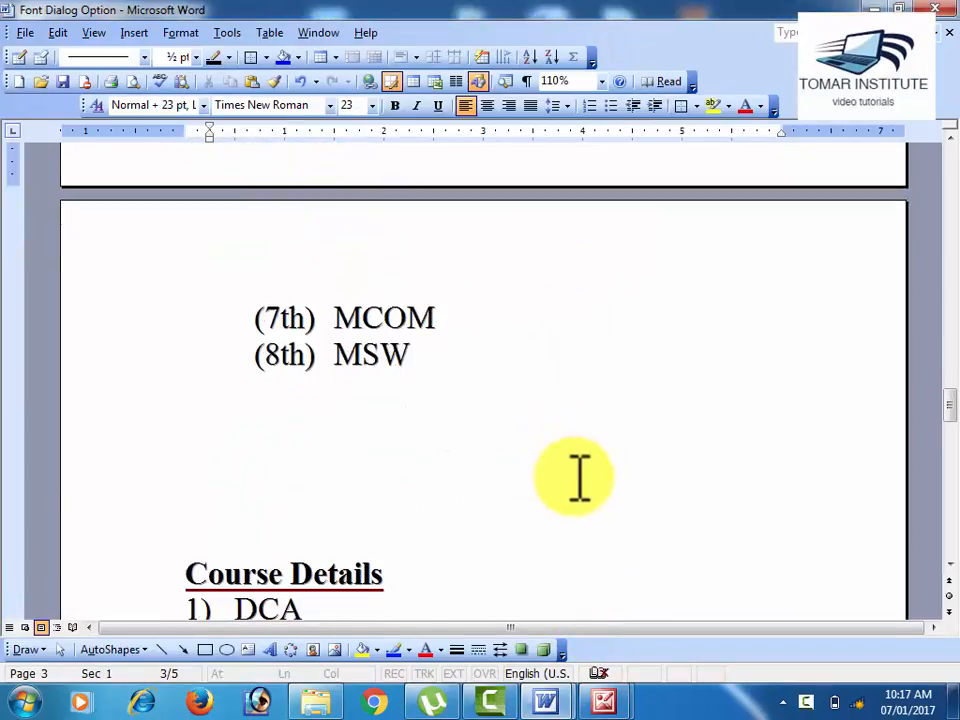
{"action": "scroll", "coordinate": [588, 495], "scroll_direction": "up", "scroll_amount": 1}
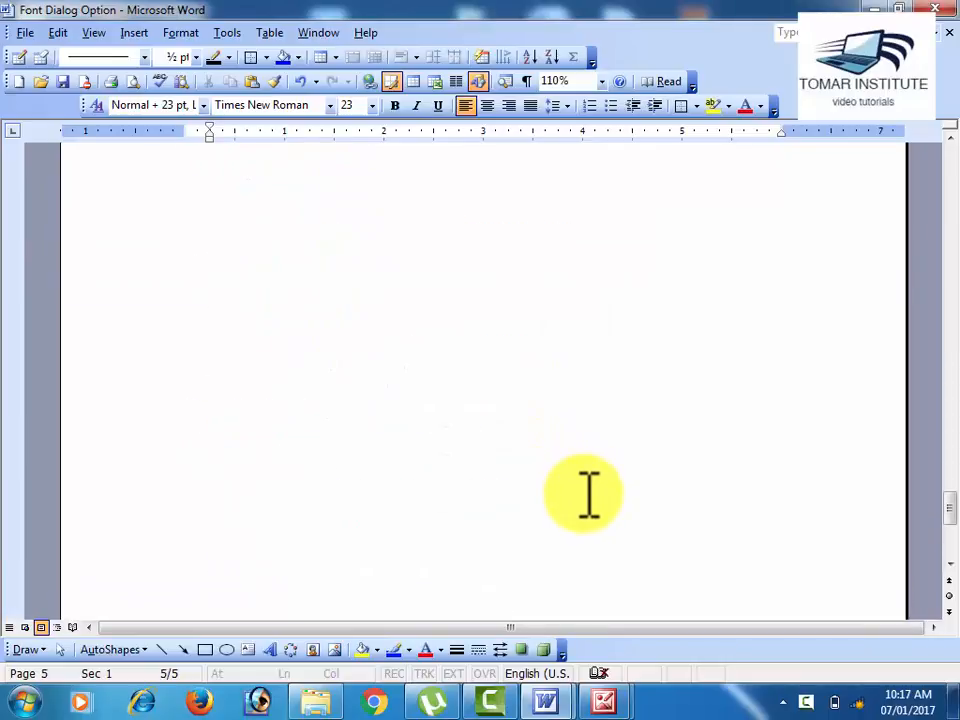
{"action": "scroll", "coordinate": [588, 495], "scroll_direction": "up", "scroll_amount": 2}
{"action": "left_click", "coordinate": [396, 249]}
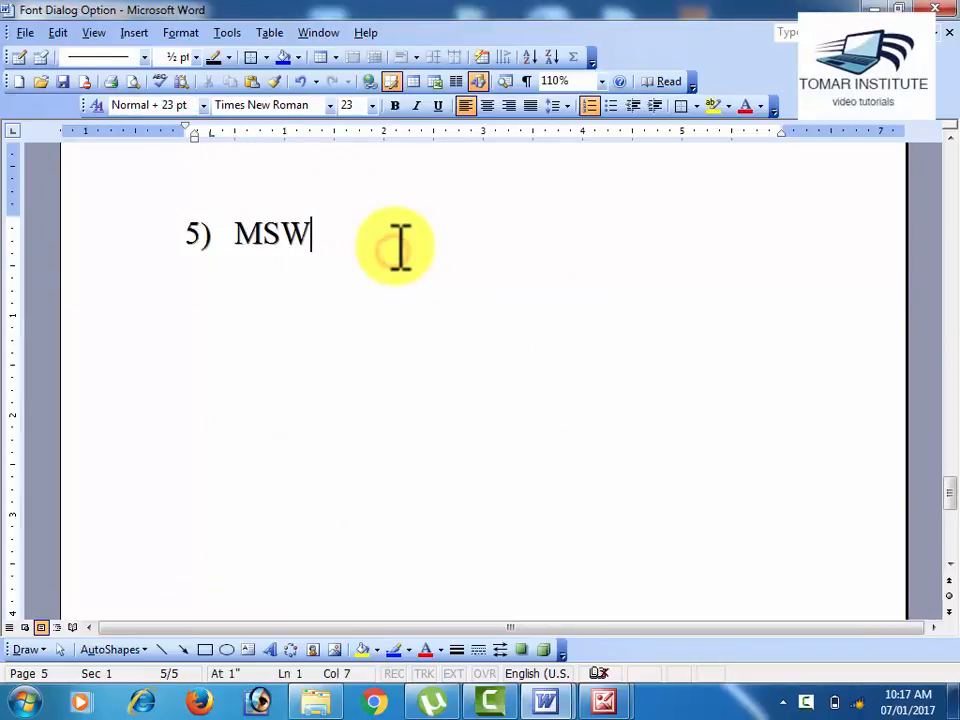
{"action": "key", "text": "BackSpace"}
{"action": "key", "text": "BackSpace"}
{"action": "key", "text": "BackSpace"}
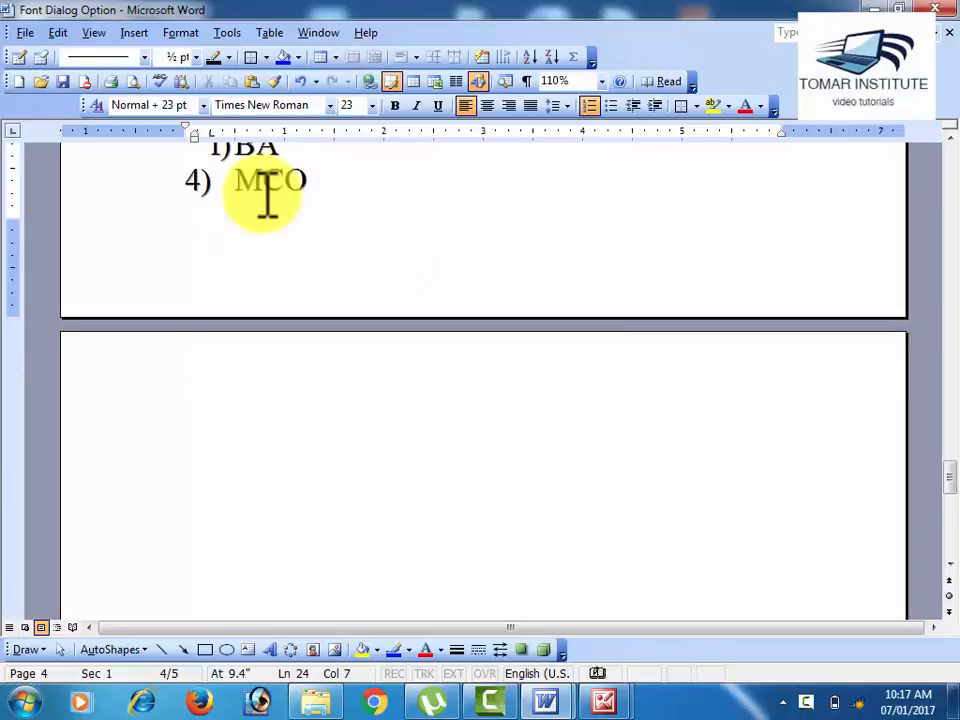
{"action": "left_click", "coordinate": [218, 381]}
{"action": "scroll", "coordinate": [316, 430], "scroll_direction": "down", "scroll_amount": 1}
{"action": "scroll", "coordinate": [322, 432], "scroll_direction": "down", "scroll_amount": 1}
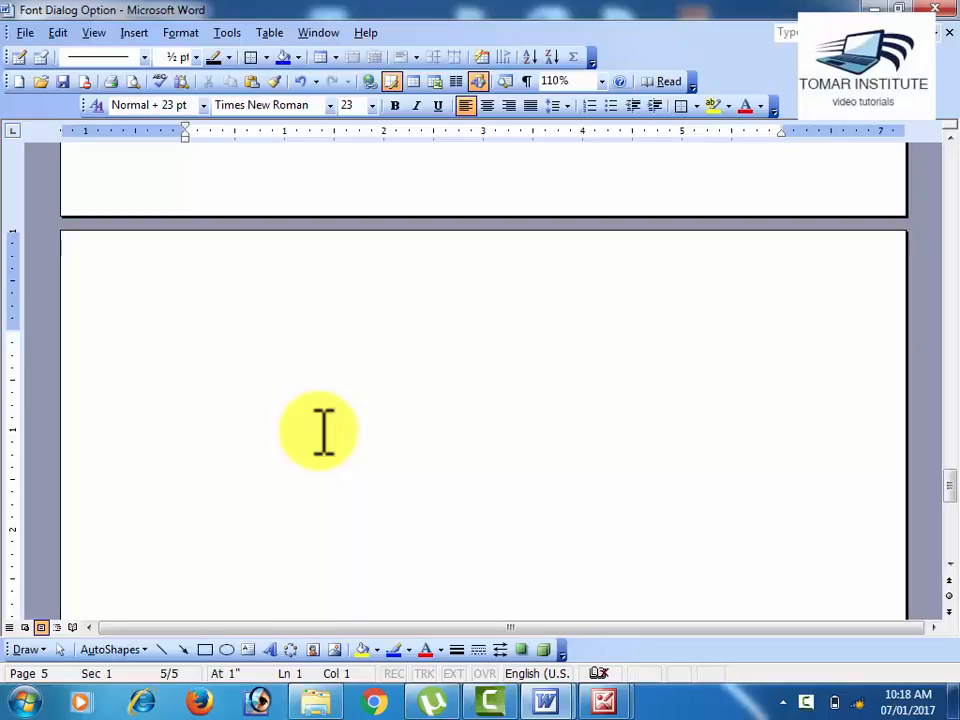
Format the whole document in two equal-width columns using the Two preset
{"action": "left_click", "coordinate": [180, 33]}
{"action": "left_click", "coordinate": [196, 139]}
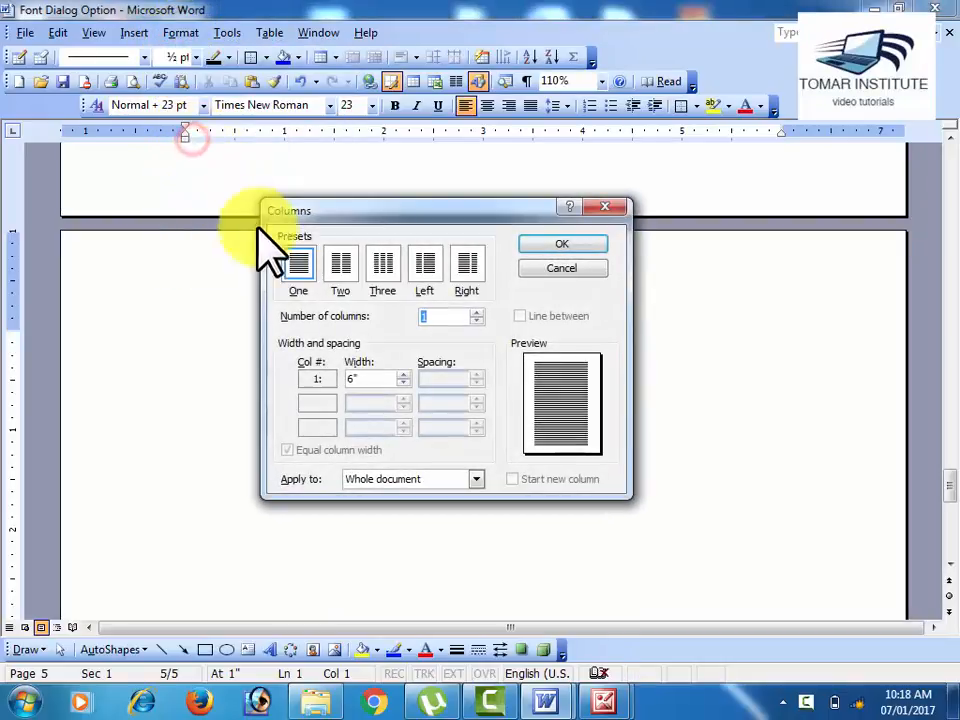
{"action": "left_click_drag", "start_coordinate": [343, 212], "coordinate": [413, 248]}
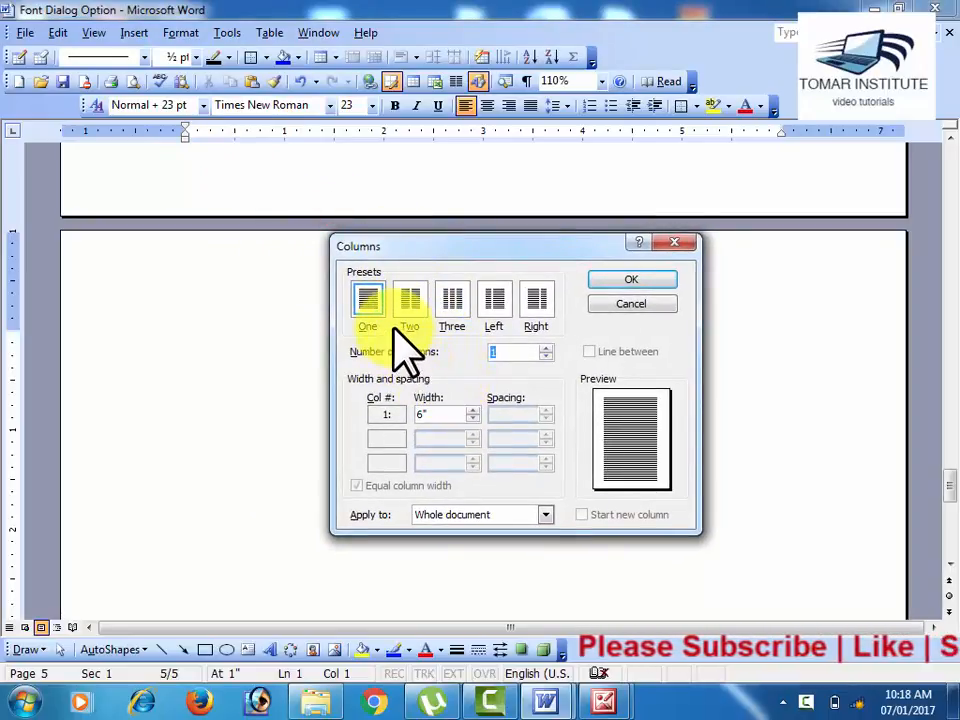
{"action": "left_click", "coordinate": [358, 300]}
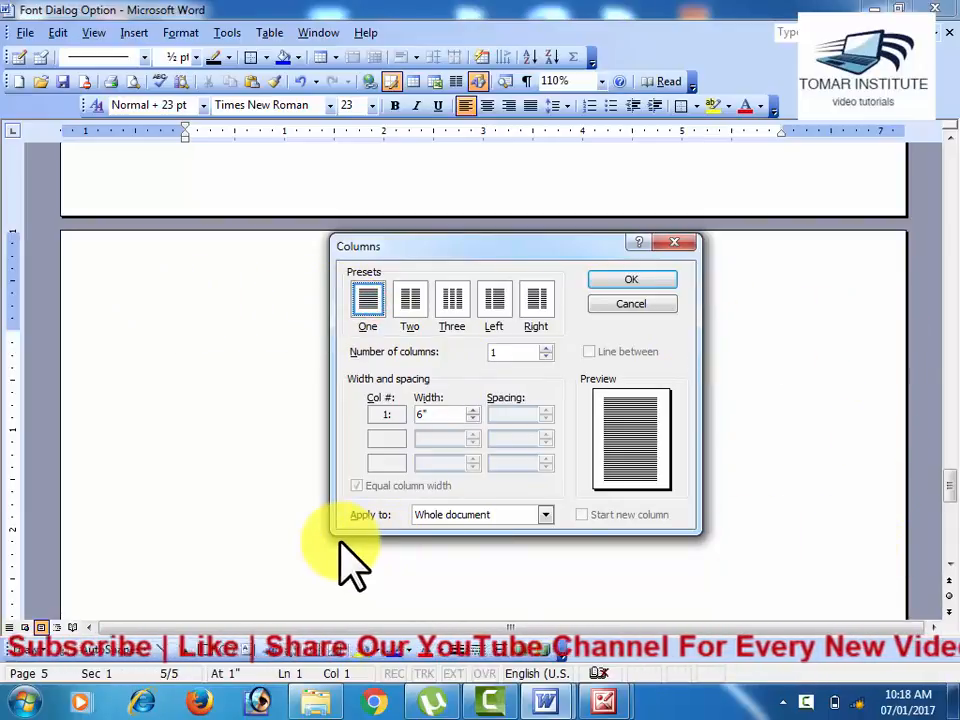
{"action": "left_click", "coordinate": [408, 311]}
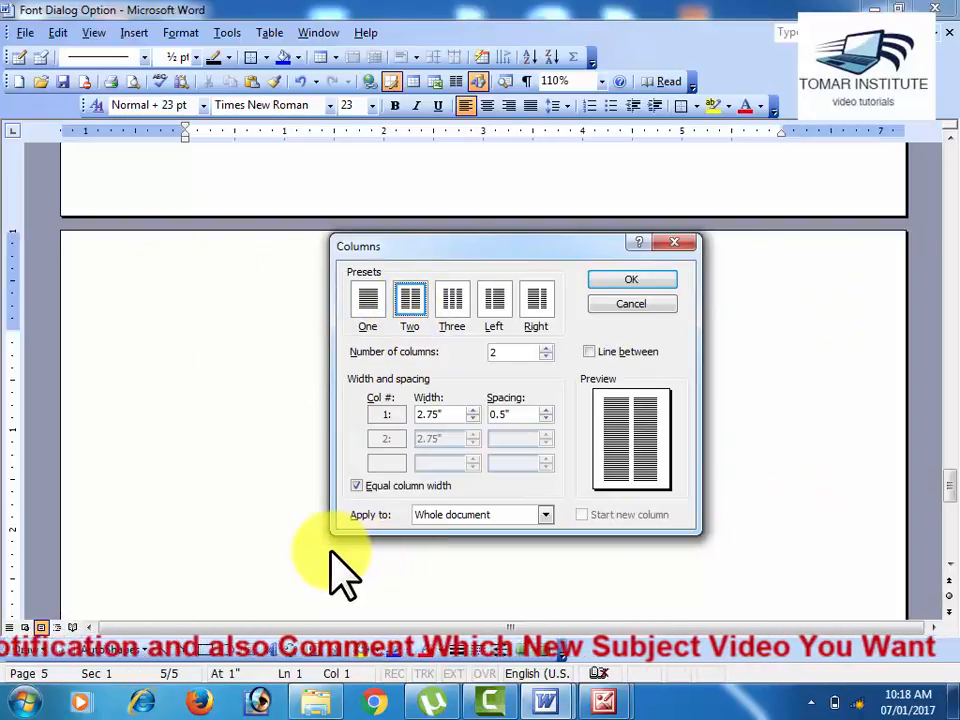
{"action": "left_click", "coordinate": [603, 284]}
{"action": "scroll", "coordinate": [609, 369], "scroll_direction": "down", "scroll_amount": 5}
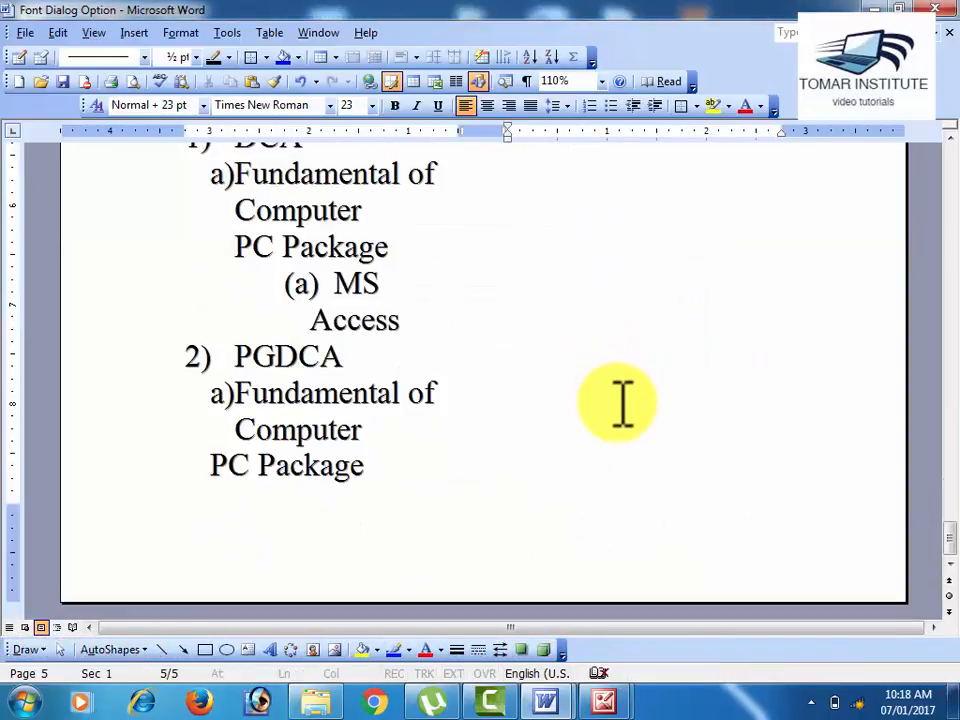
{"action": "scroll", "coordinate": [620, 403], "scroll_direction": "up", "scroll_amount": 15}
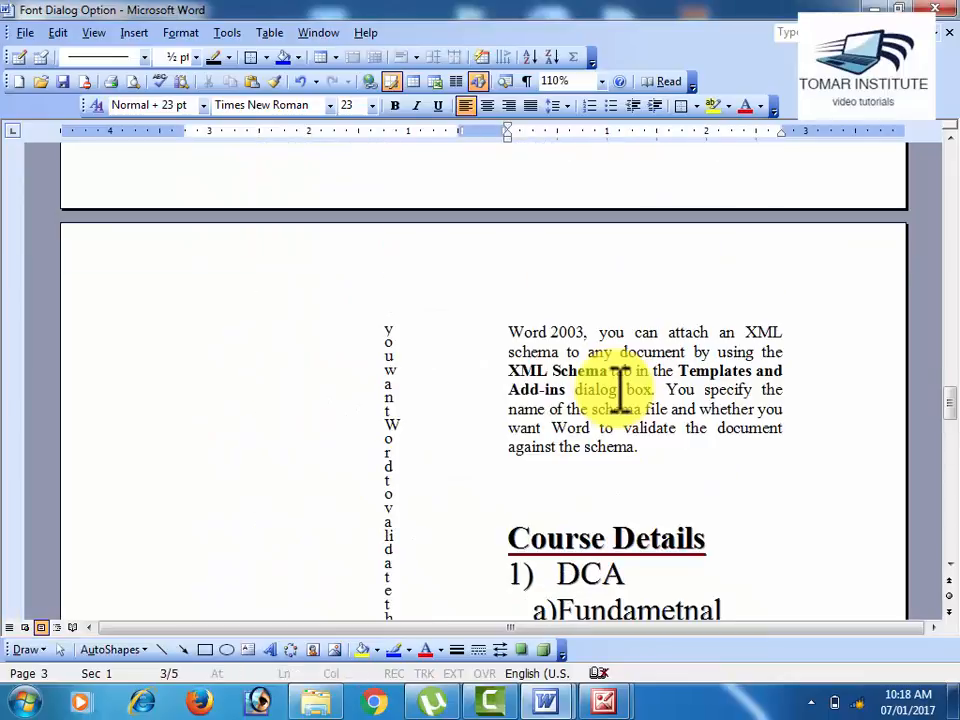
{"action": "scroll", "coordinate": [617, 385], "scroll_direction": "down", "scroll_amount": 3}
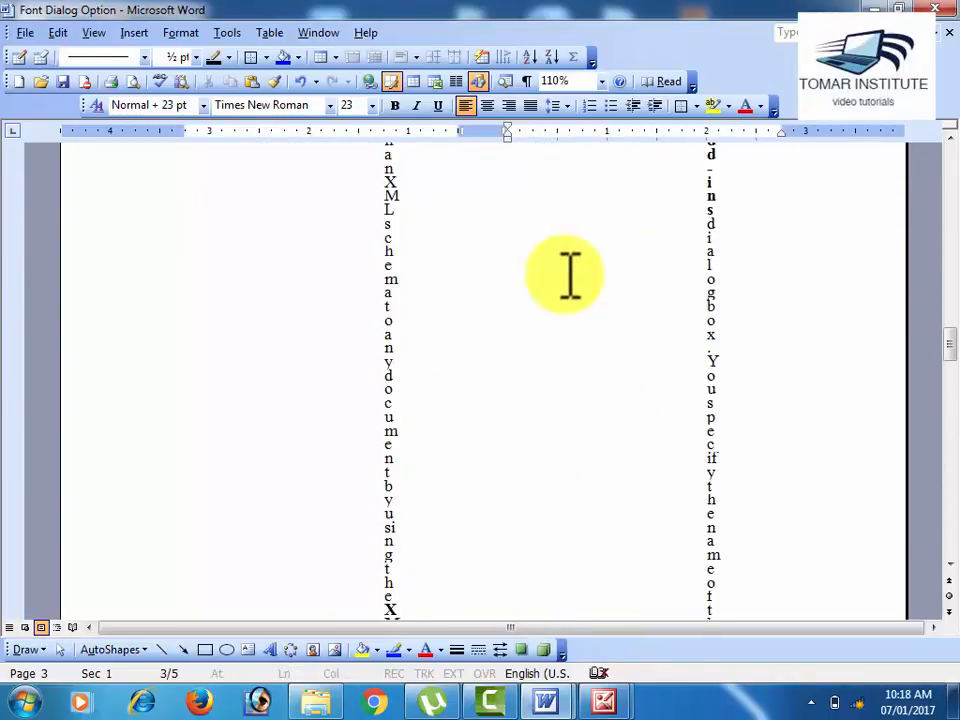
{"action": "left_click", "coordinate": [182, 131]}
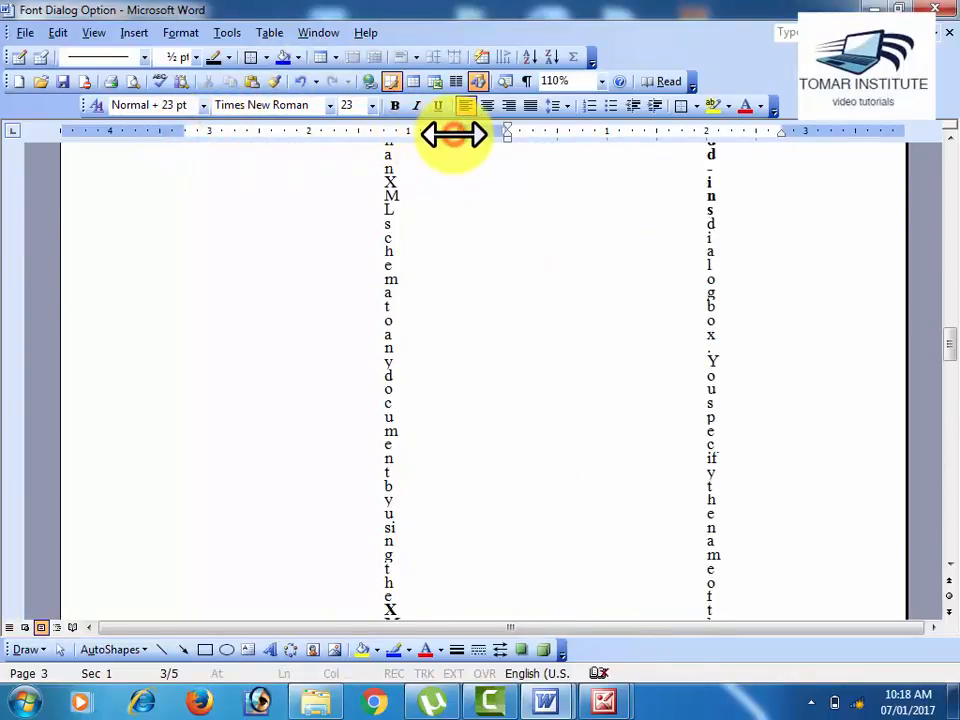
{"action": "left_click", "coordinate": [510, 137]}
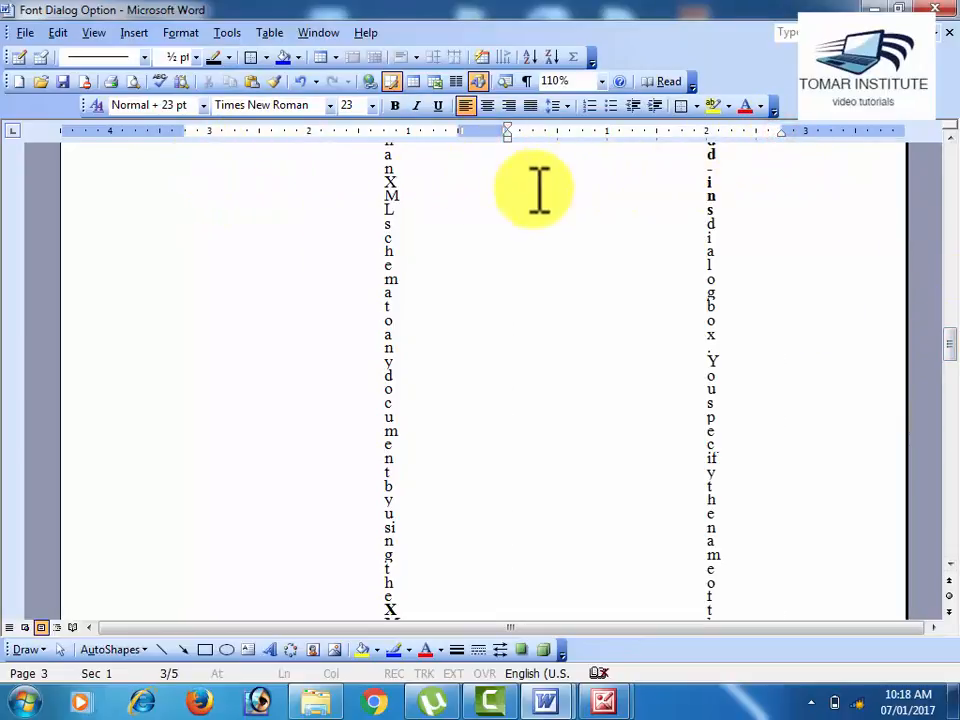
Create a new blank document and format the whole document in three equal-width columns using the Three preset
{"action": "left_click", "coordinate": [16, 81]}
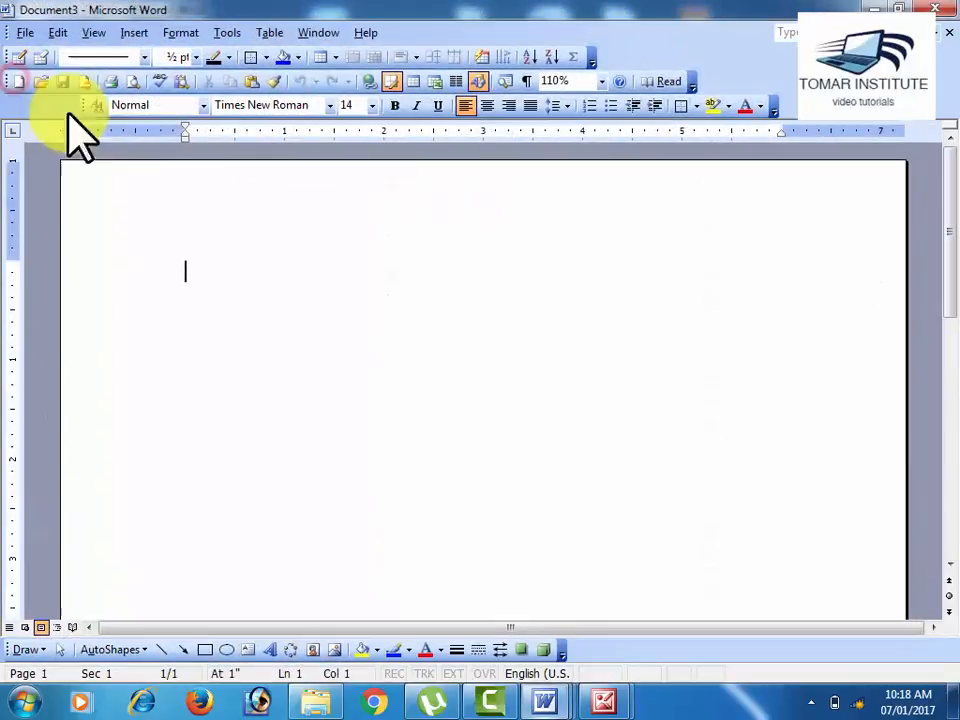
{"action": "left_click", "coordinate": [189, 32]}
{"action": "left_click", "coordinate": [209, 140]}
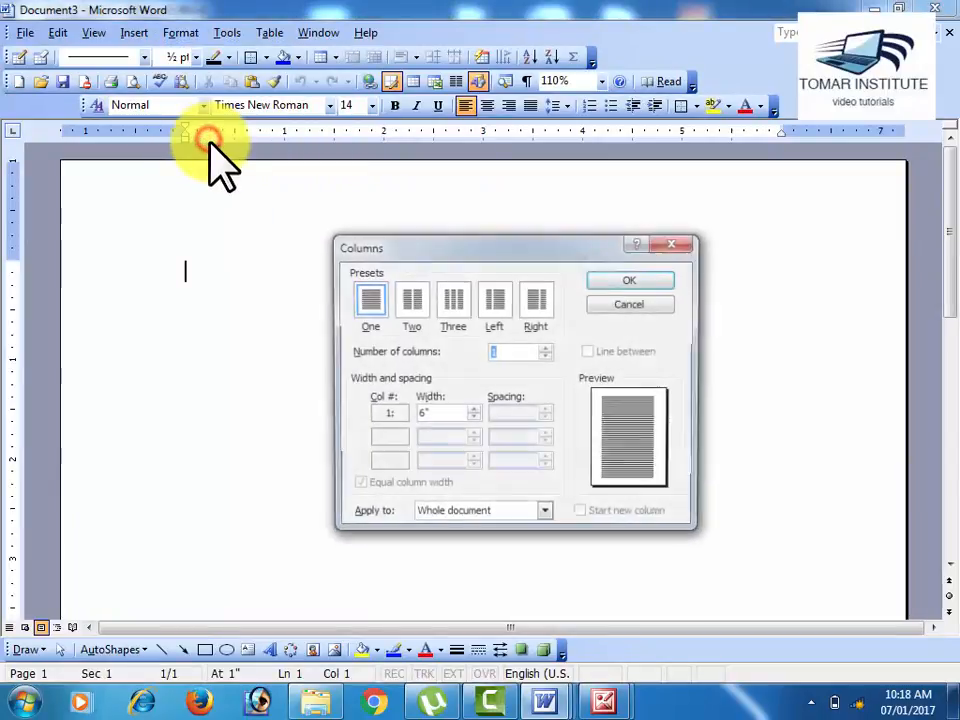
{"action": "left_click", "coordinate": [456, 303]}
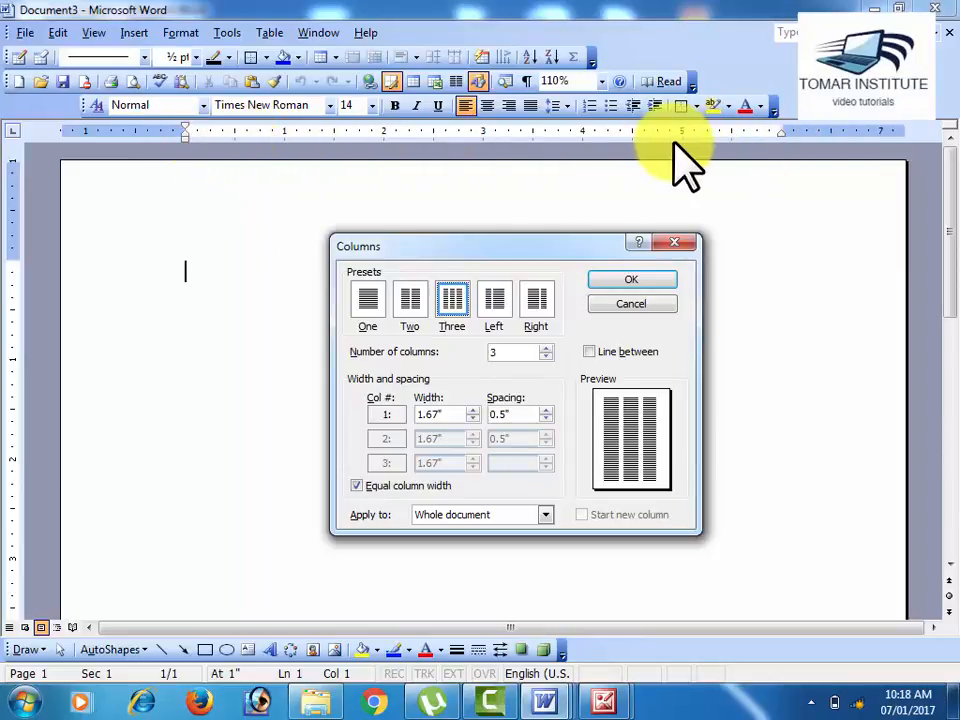
{"action": "left_click", "coordinate": [618, 279]}
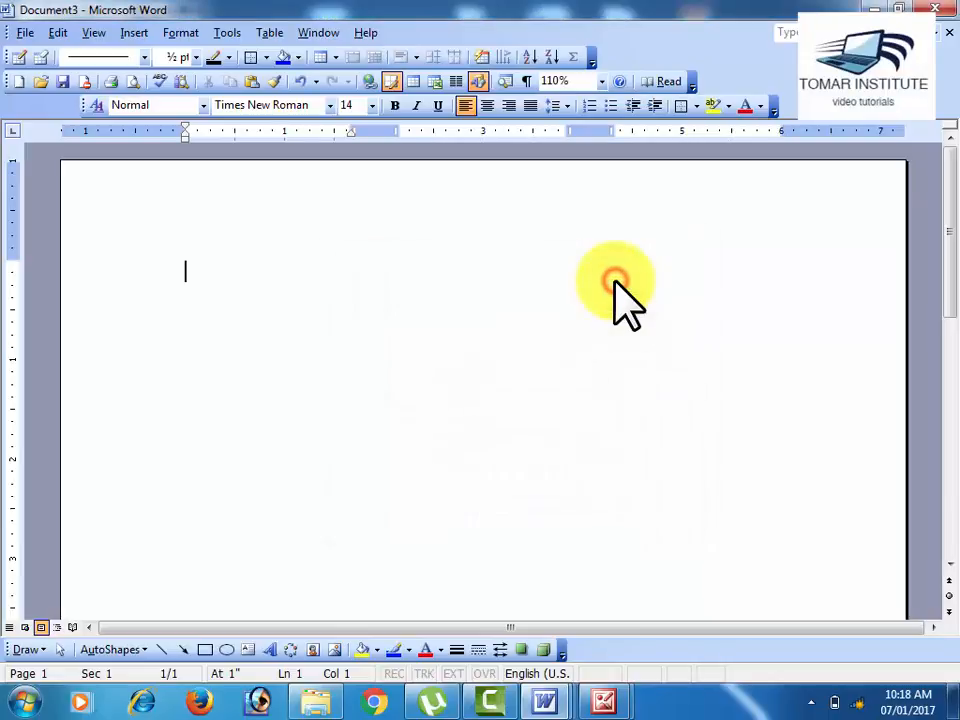
{"action": "left_click", "coordinate": [185, 134]}
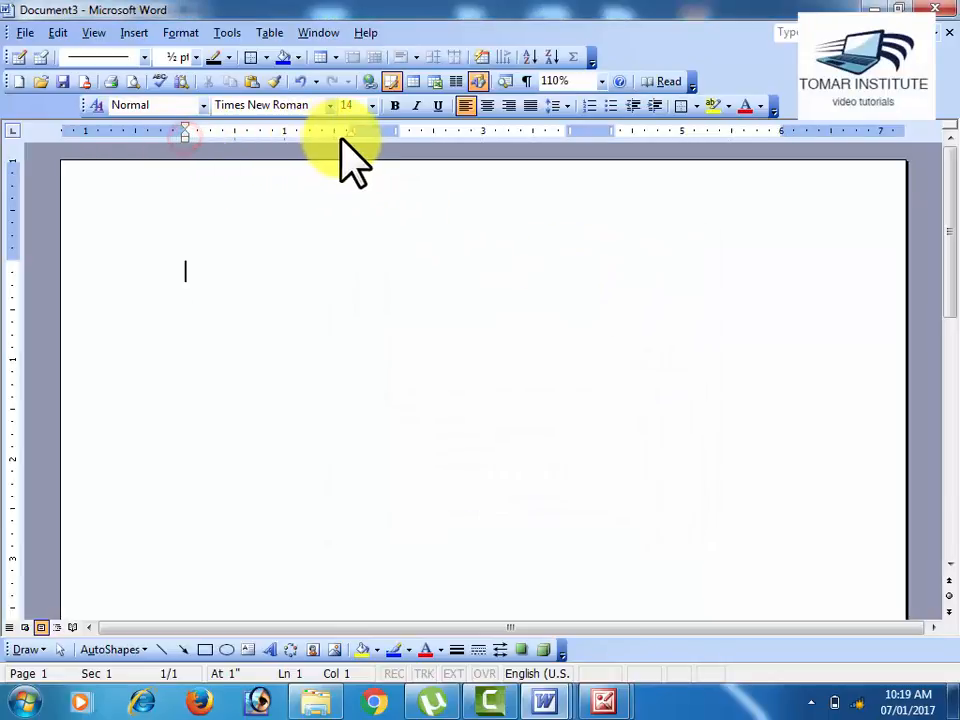
{"action": "left_click", "coordinate": [395, 132]}
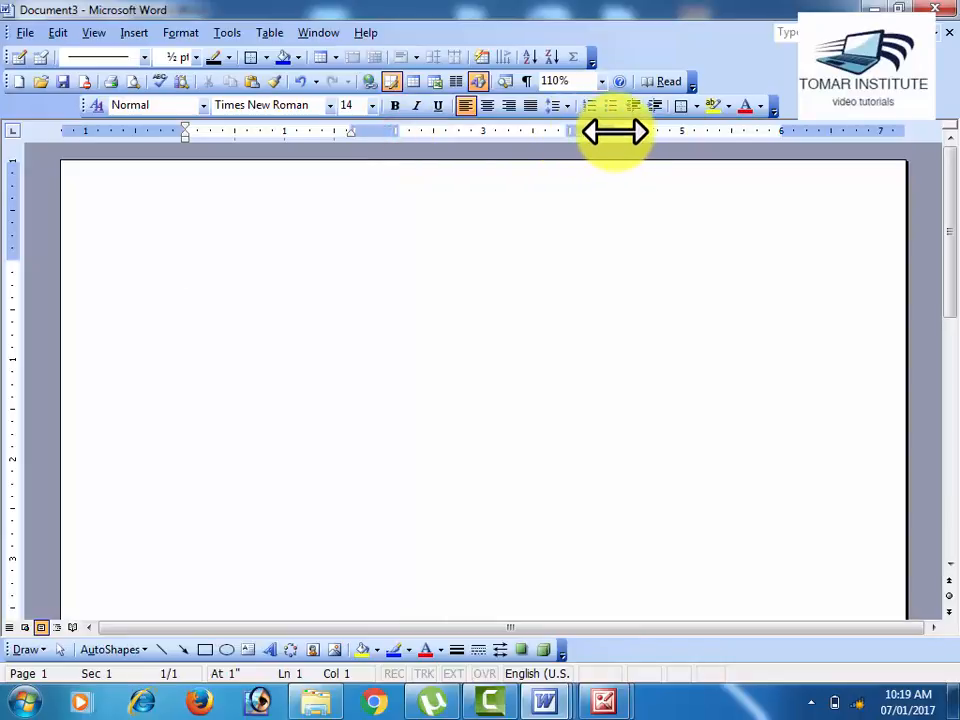
{"action": "left_click", "coordinate": [778, 130]}
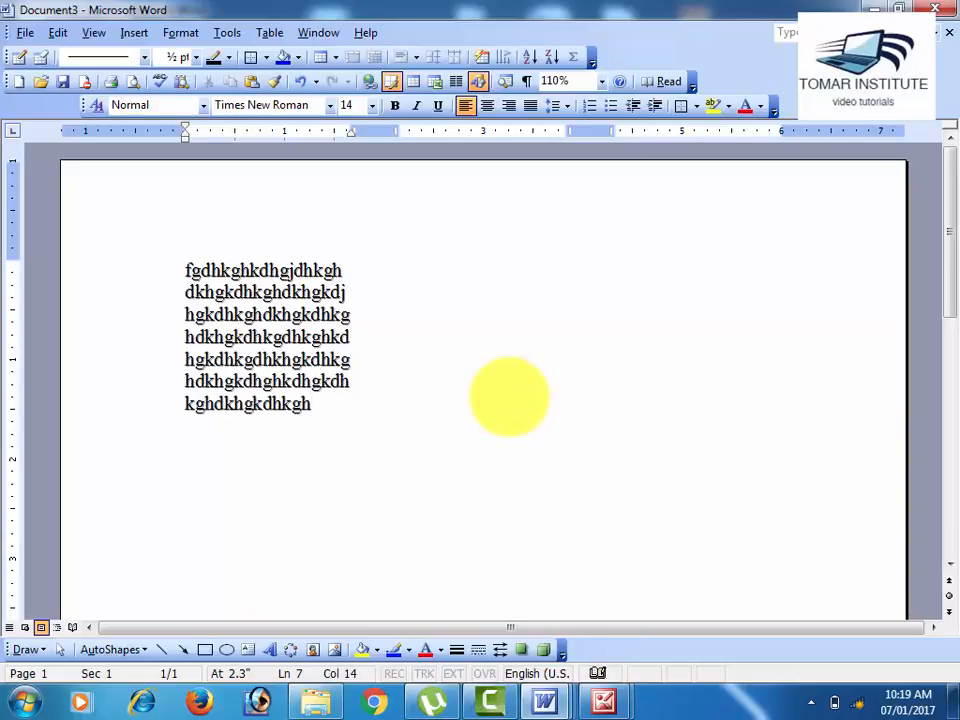
Insert a column break at the end of the sample text in the first column
{"action": "left_click", "coordinate": [401, 274]}
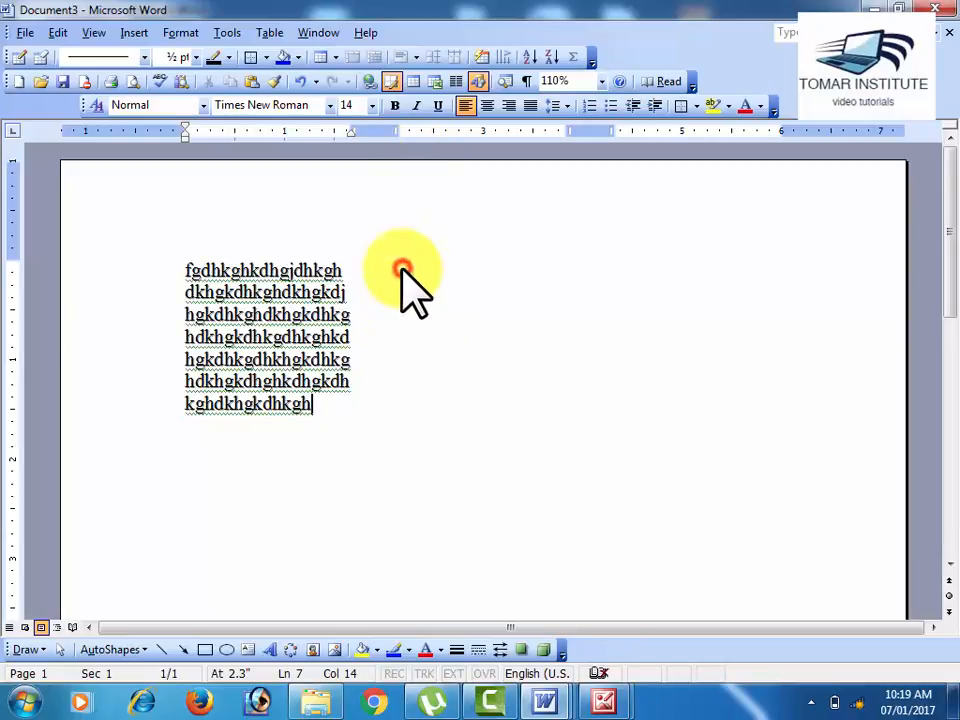
{"action": "left_click", "coordinate": [322, 407]}
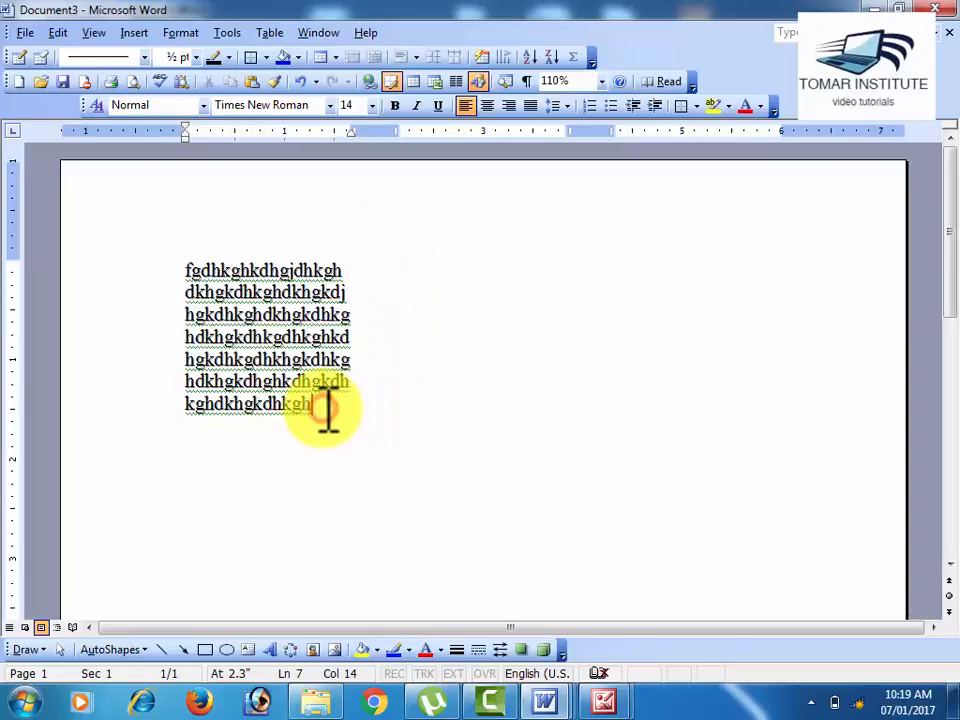
{"action": "left_click", "coordinate": [134, 32]}
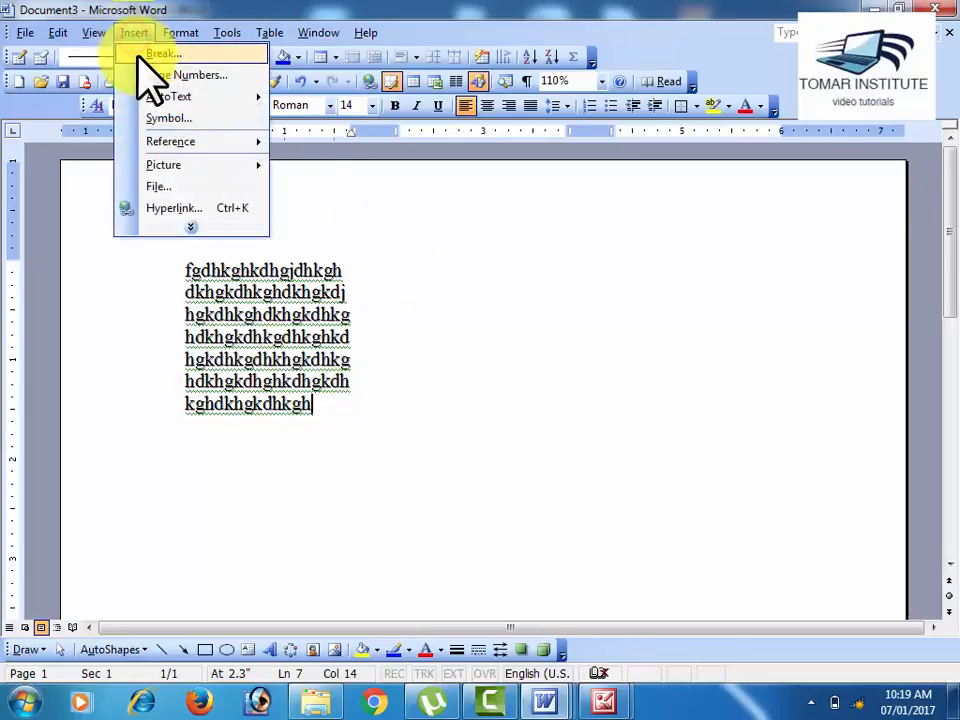
{"action": "left_click", "coordinate": [150, 54]}
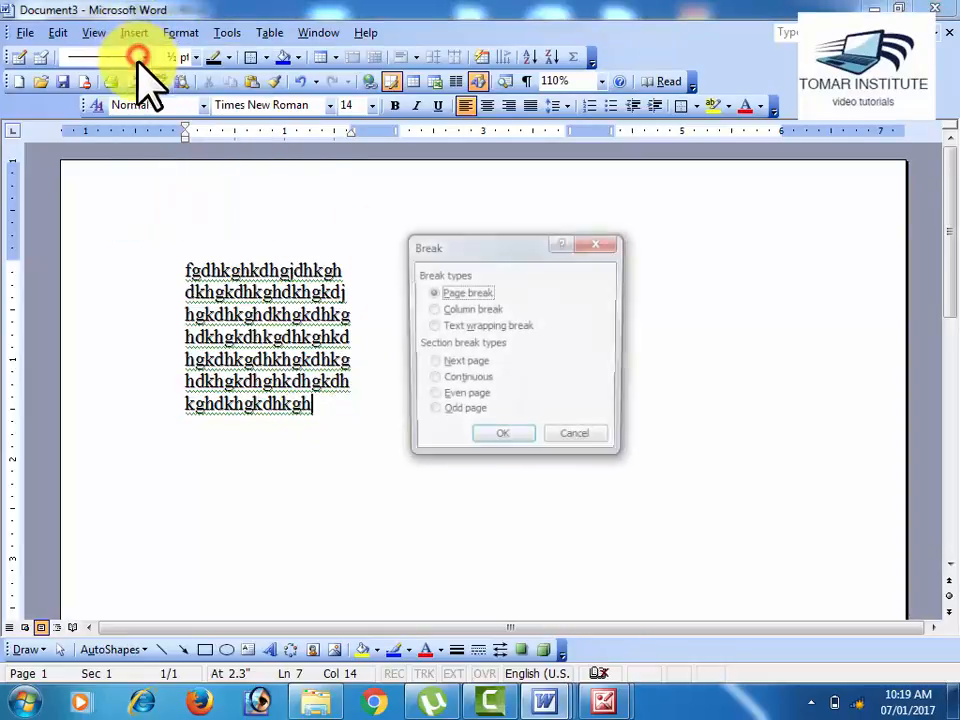
{"action": "left_click", "coordinate": [446, 310]}
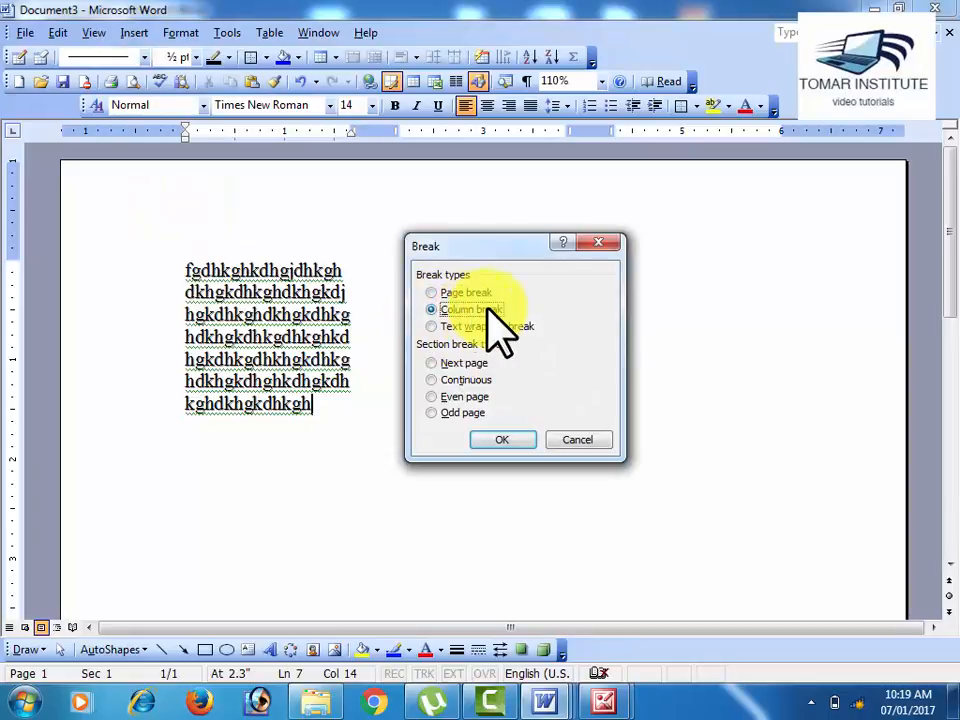
{"action": "left_click", "coordinate": [502, 441]}
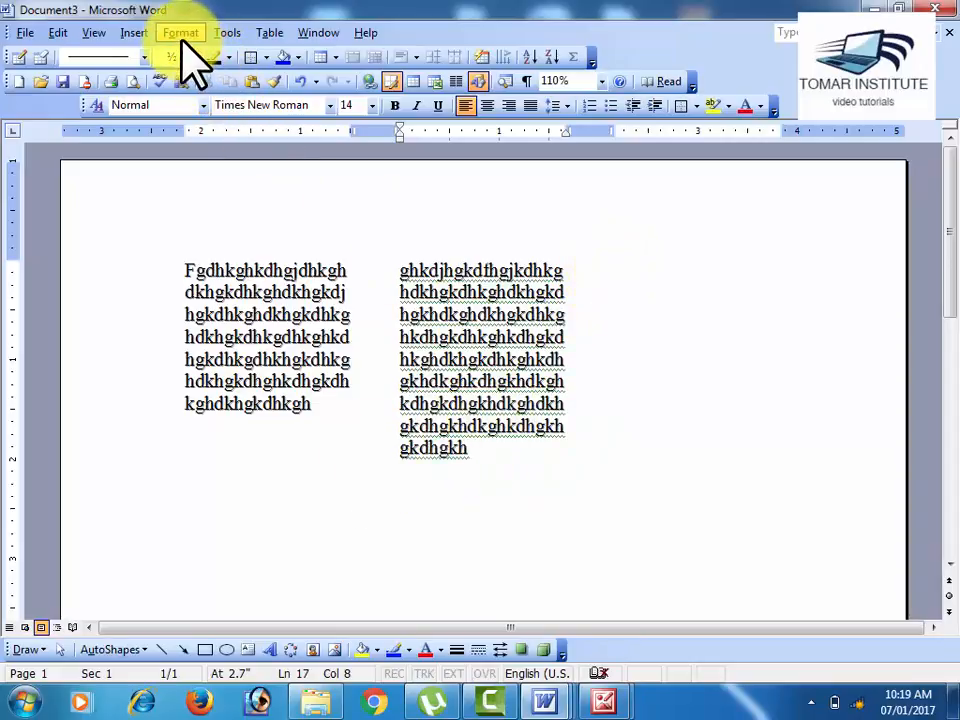
Insert a column break at the end of the sample text in the second column
{"action": "left_click", "coordinate": [138, 32]}
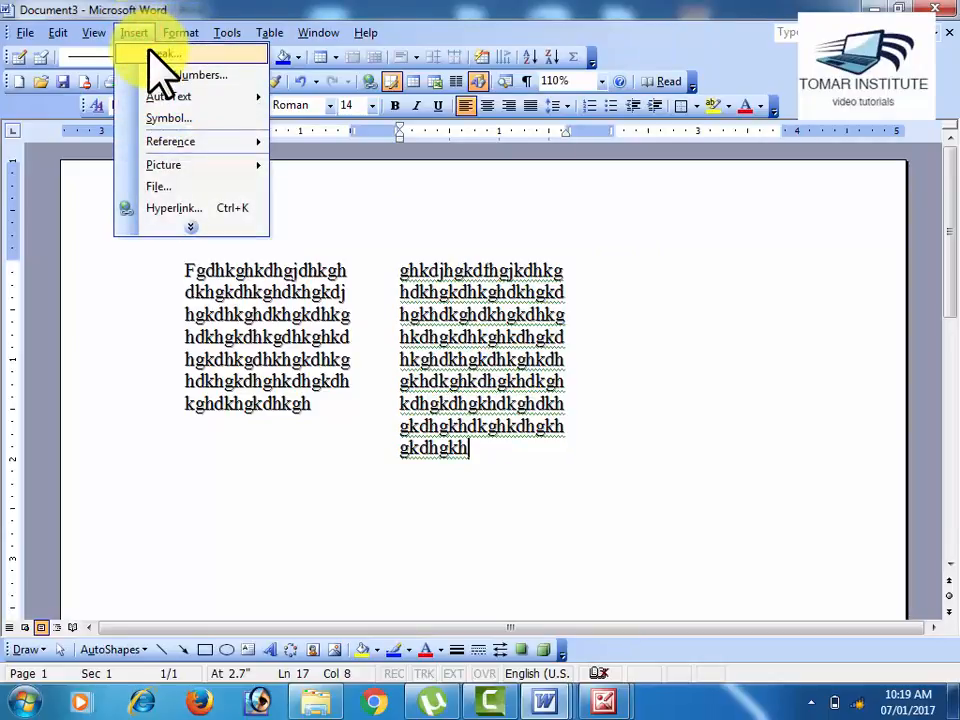
{"action": "left_click", "coordinate": [152, 54]}
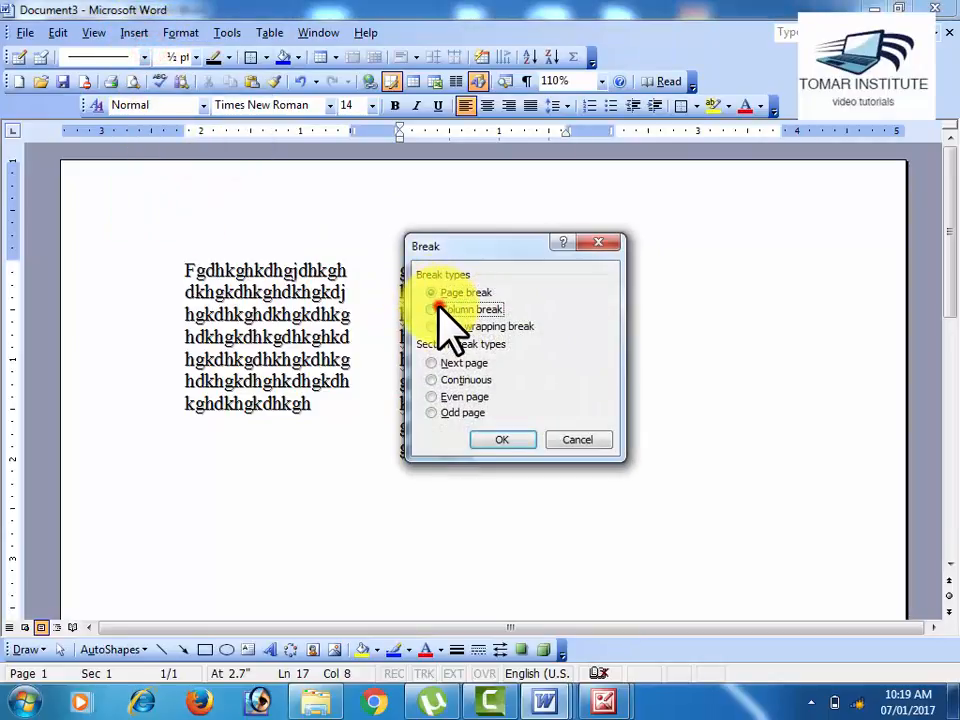
{"action": "left_click", "coordinate": [438, 308]}
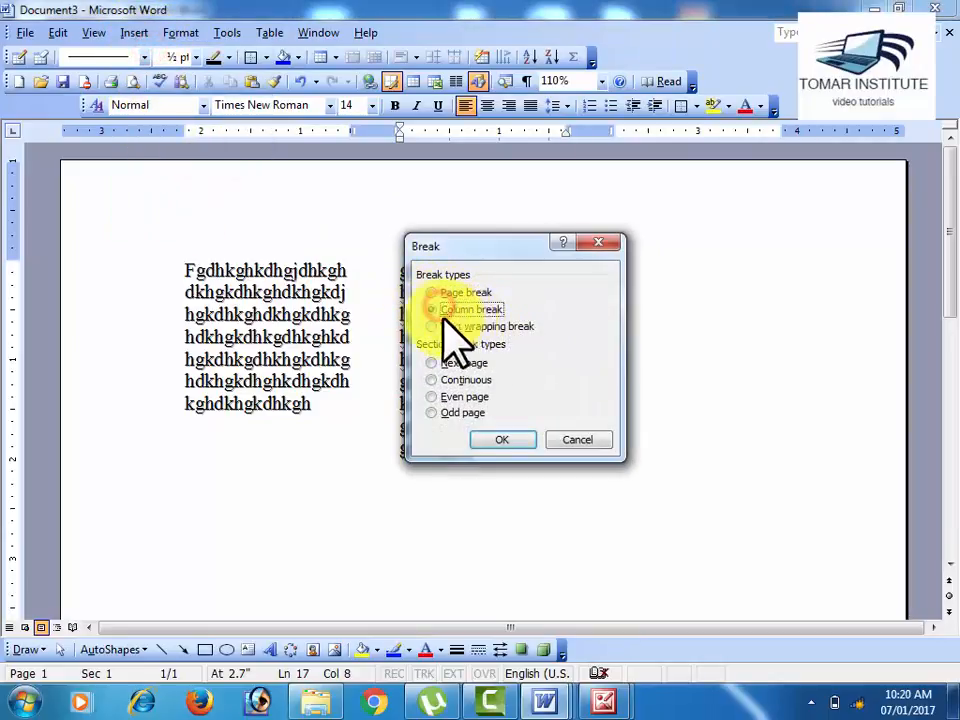
{"action": "left_click", "coordinate": [503, 441]}
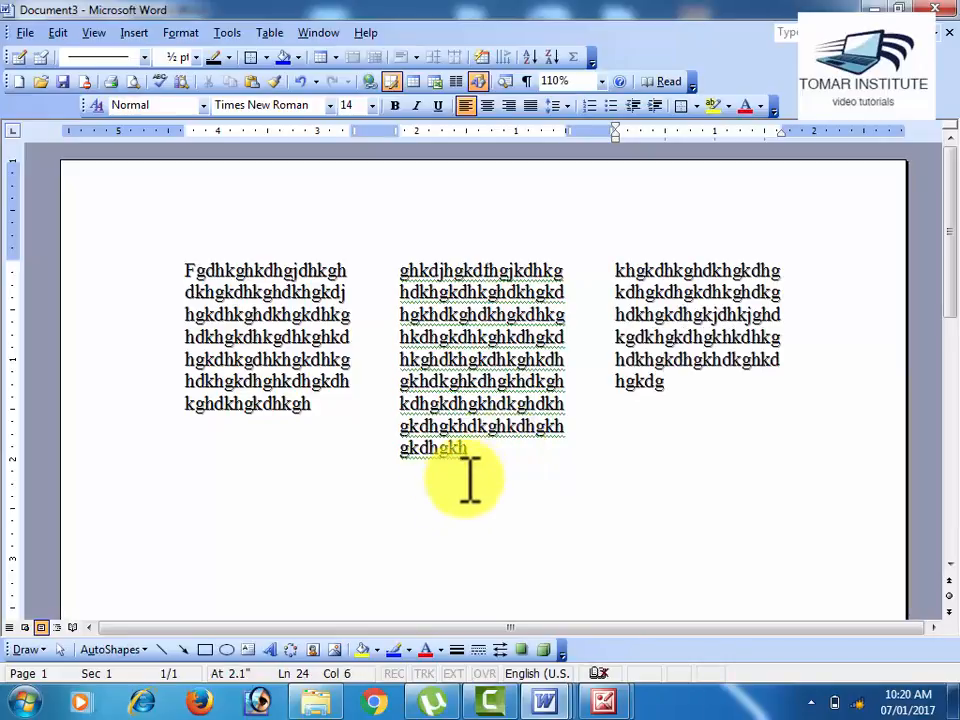
{"action": "left_click", "coordinate": [472, 458]}
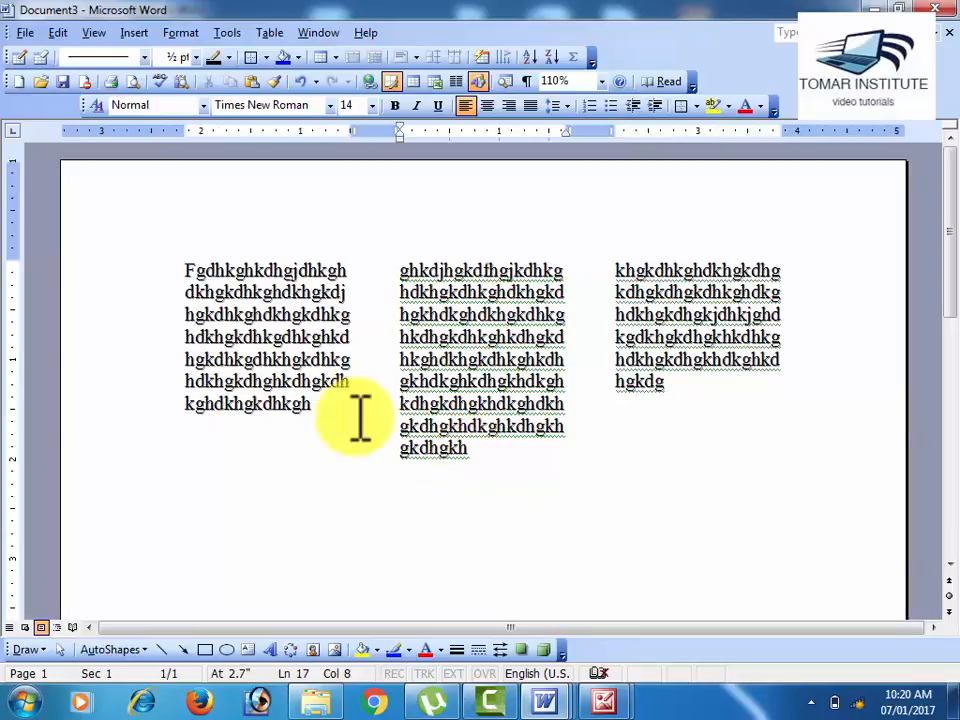
{"action": "left_click", "coordinate": [492, 448]}
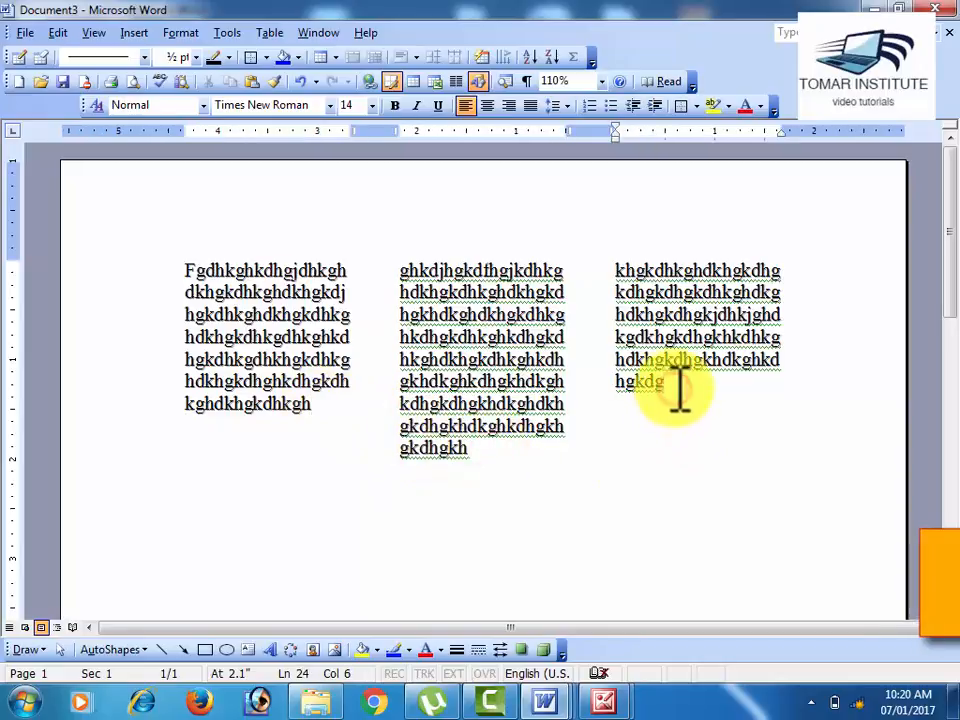
{"action": "left_click", "coordinate": [312, 404]}
{"action": "left_click", "coordinate": [482, 451]}
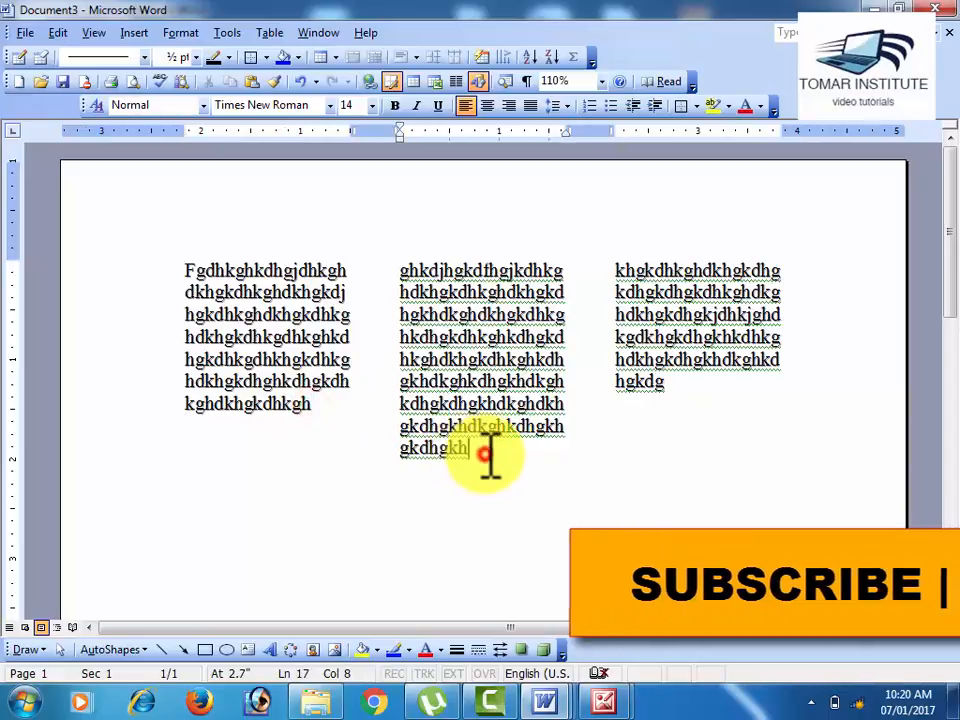
{"action": "left_click", "coordinate": [680, 395]}
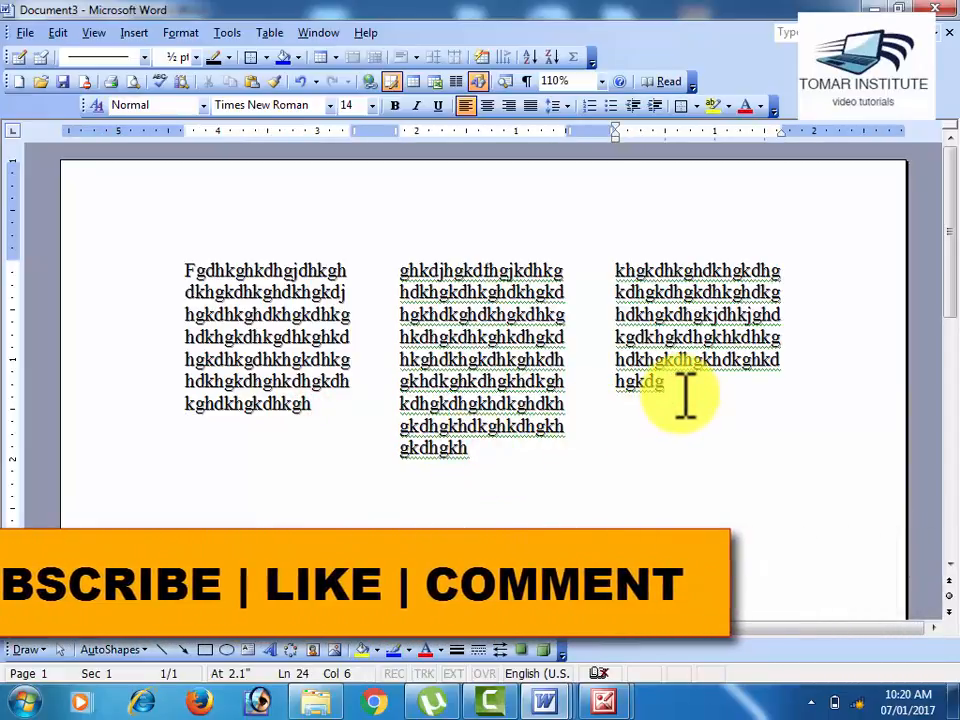
Format the whole document in two unequal columns using the Left preset
{"action": "left_click", "coordinate": [180, 32]}
{"action": "left_click", "coordinate": [210, 139]}
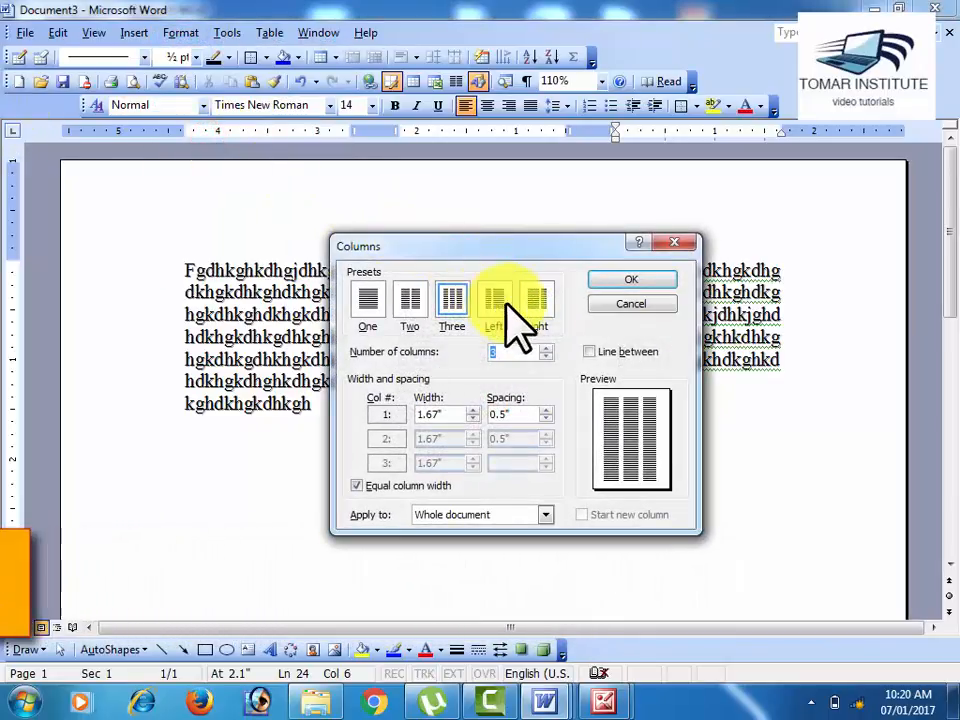
{"action": "left_click", "coordinate": [497, 302]}
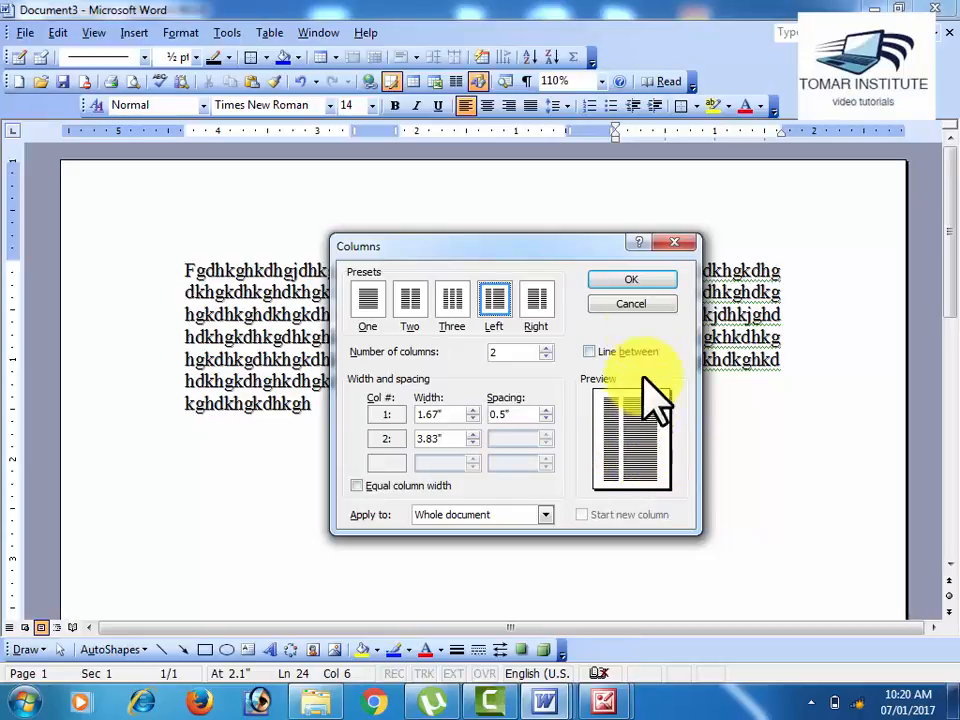
{"action": "left_click", "coordinate": [634, 280]}
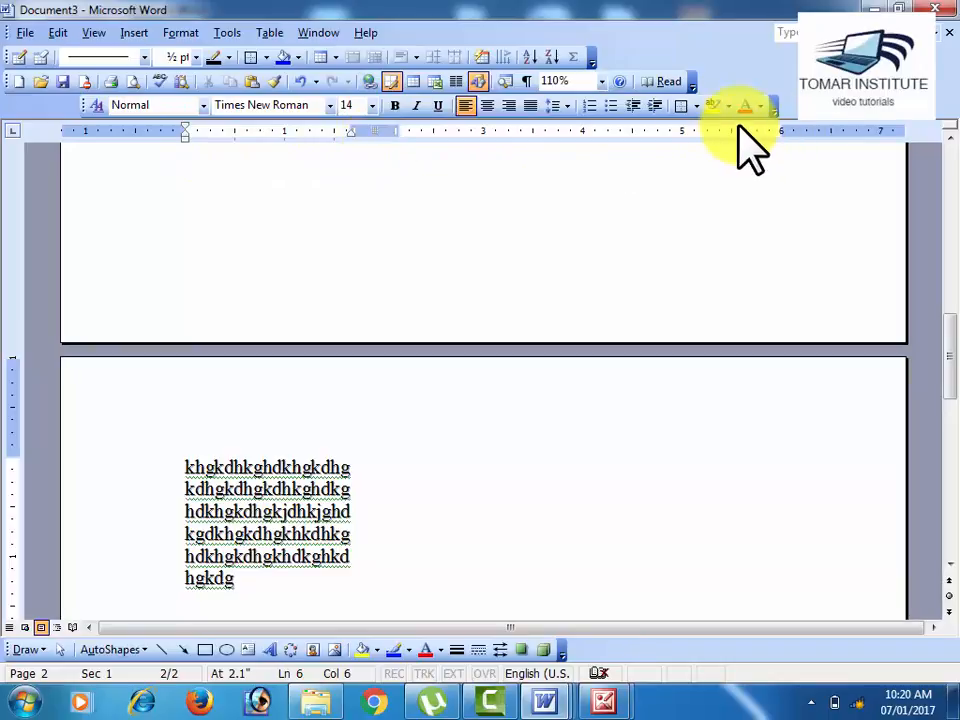
Format the whole document in two unequal columns using the Right preset
{"action": "left_click", "coordinate": [181, 33]}
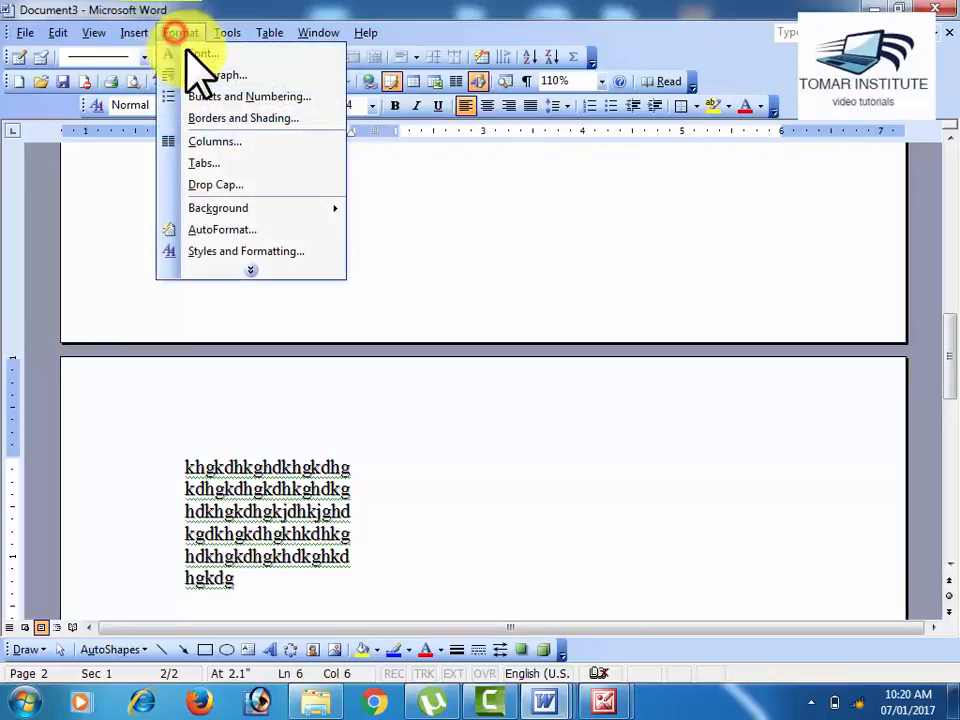
{"action": "left_click", "coordinate": [212, 141]}
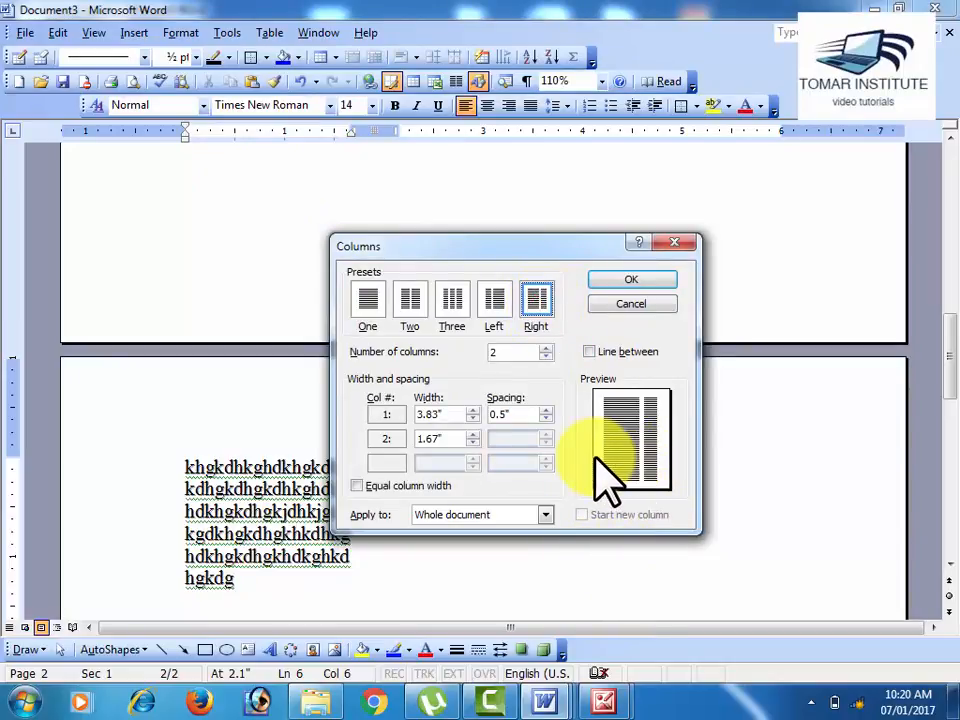
{"action": "left_click", "coordinate": [631, 279]}
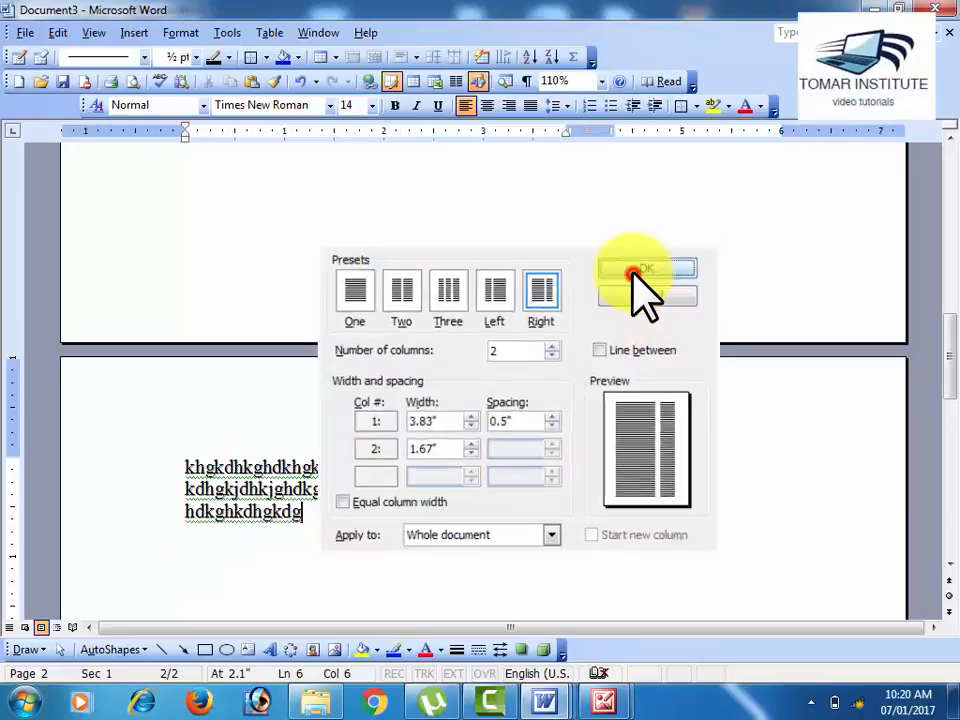
Open the column settings and preview the Two, Three, Left and Right presets
{"action": "left_click", "coordinate": [186, 33]}
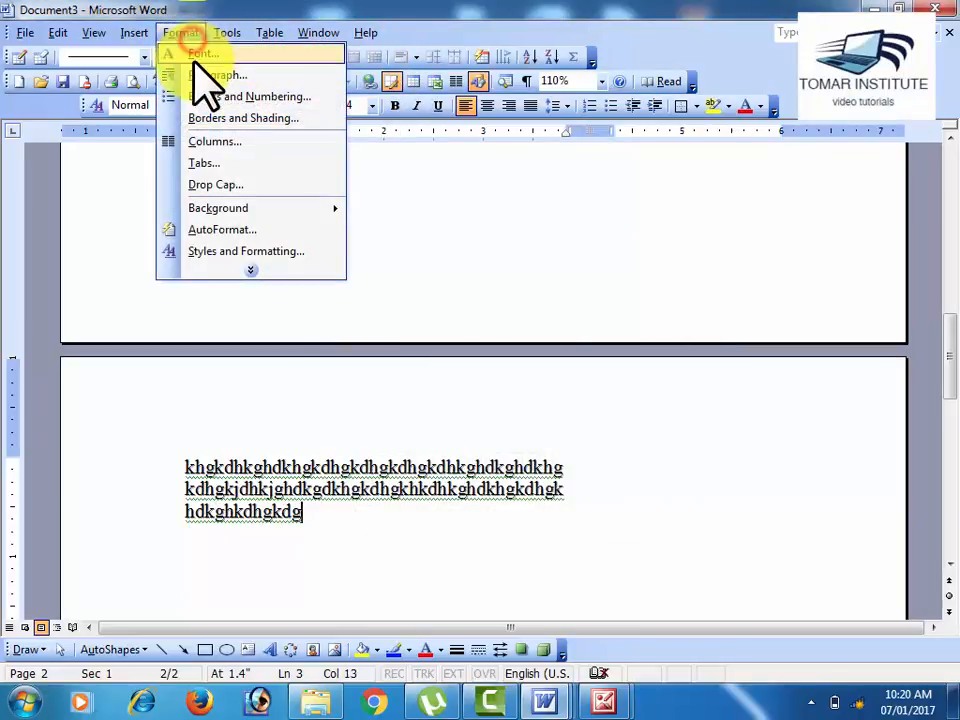
{"action": "left_click", "coordinate": [215, 142]}
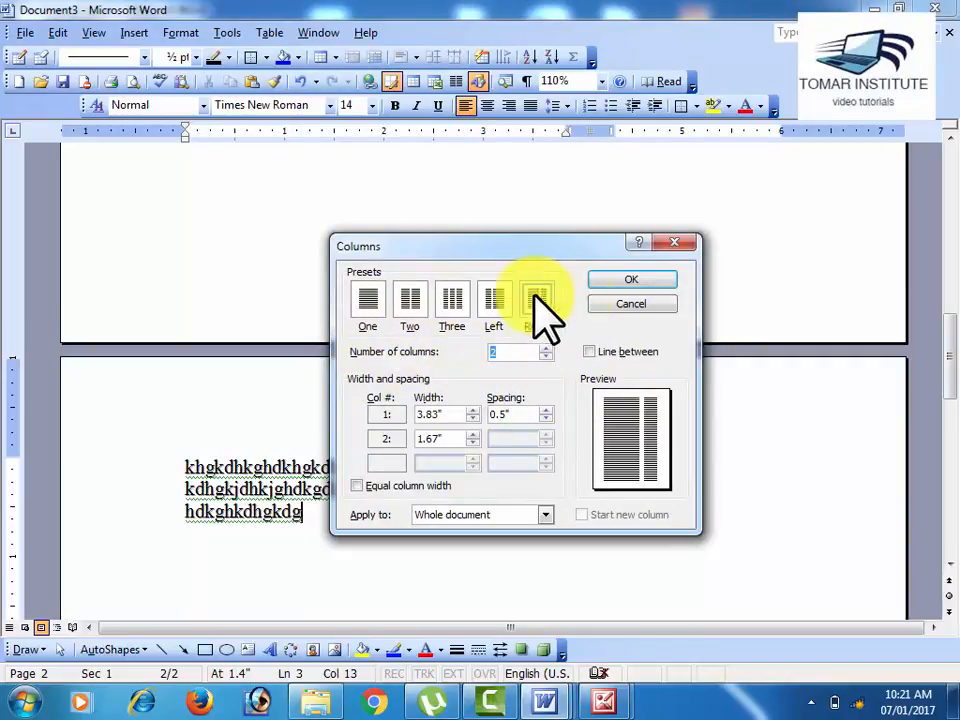
{"action": "left_click", "coordinate": [410, 302]}
{"action": "left_click", "coordinate": [455, 302]}
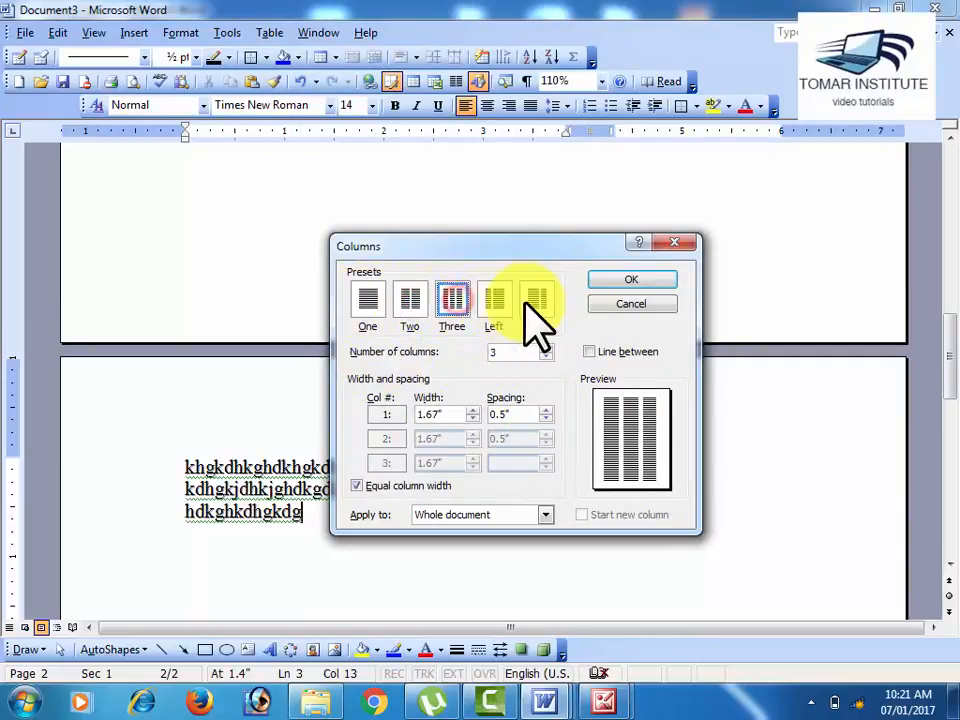
{"action": "left_click", "coordinate": [494, 302]}
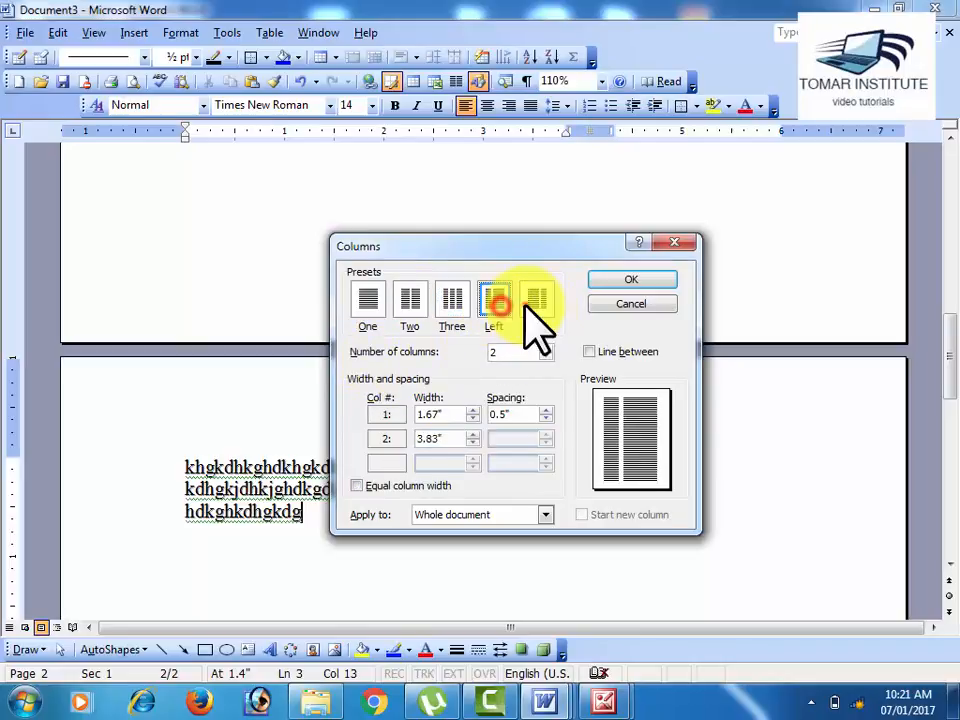
{"action": "left_click", "coordinate": [536, 302]}
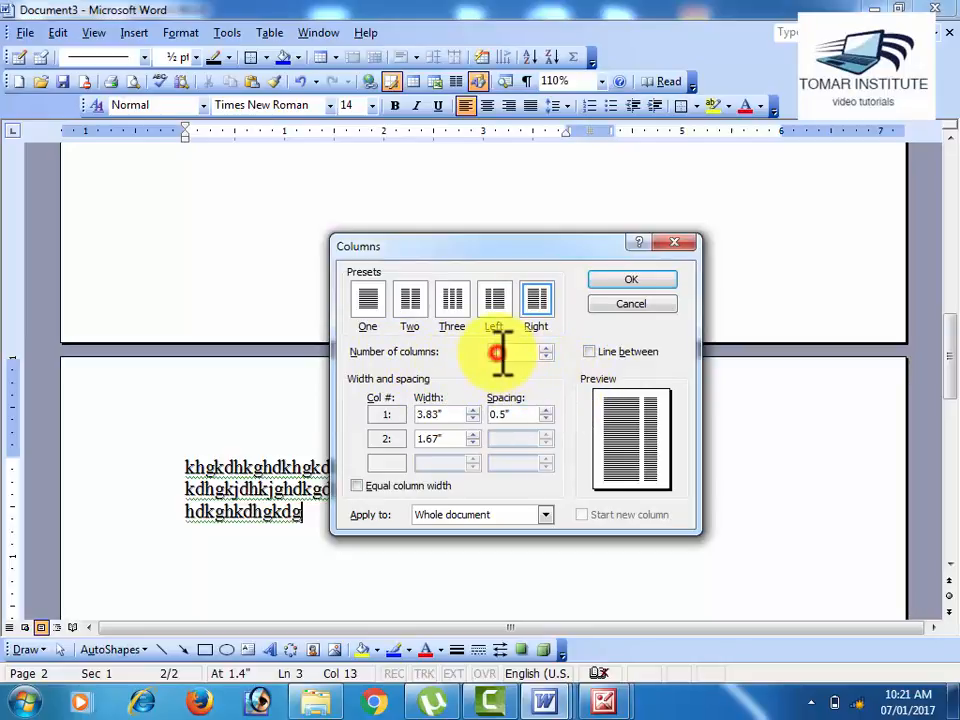
Try a custom number of columns based on the Right preset, ending at 3
{"action": "left_click", "coordinate": [545, 347]}
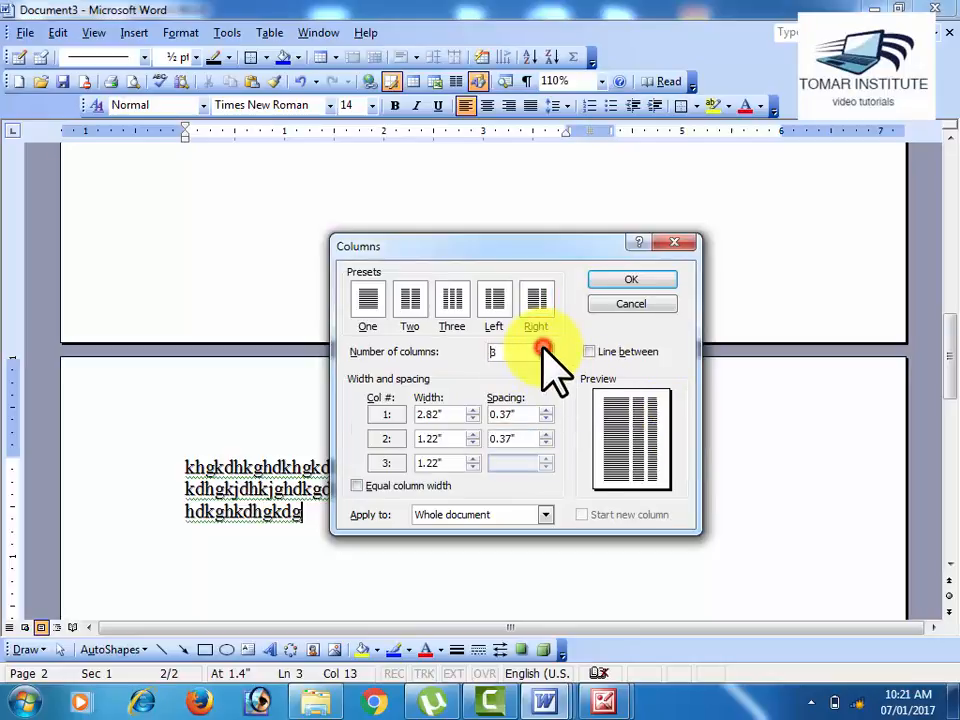
{"action": "left_click", "coordinate": [545, 347]}
{"action": "left_click", "coordinate": [545, 356]}
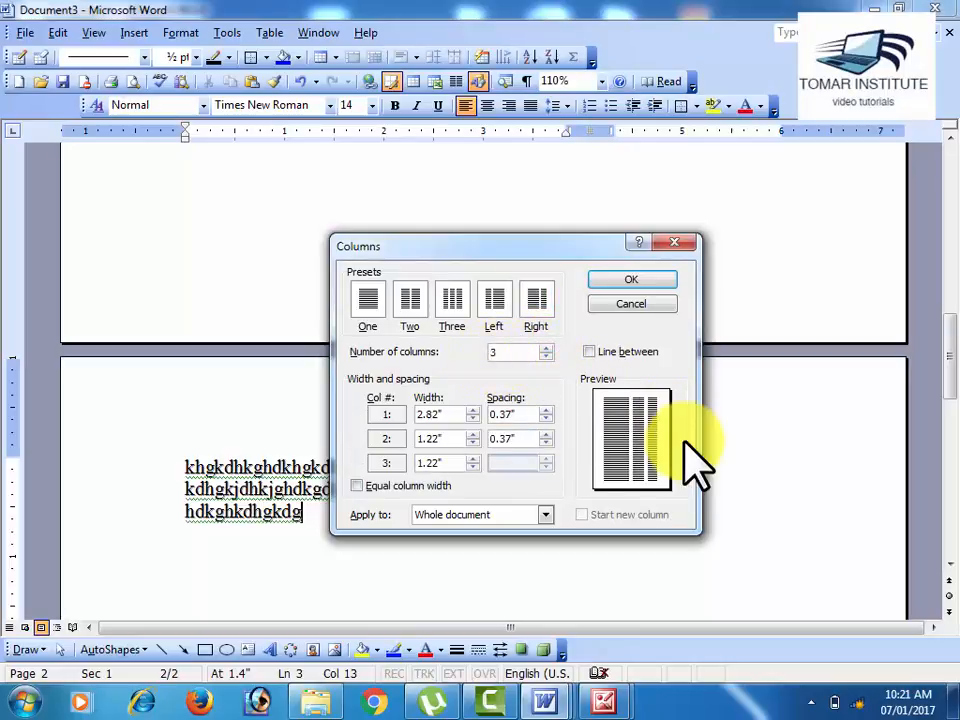
Starting from the Three preset, set the number of columns to 5 with equal widths and apply it to the whole document
{"action": "left_click", "coordinate": [455, 305]}
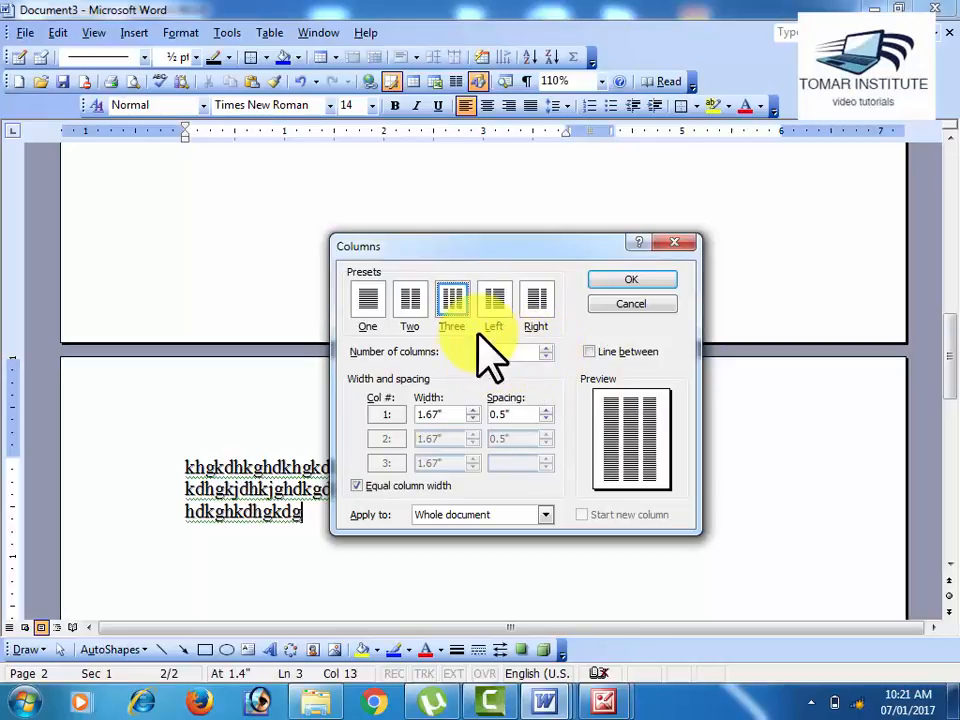
{"action": "left_click", "coordinate": [546, 348]}
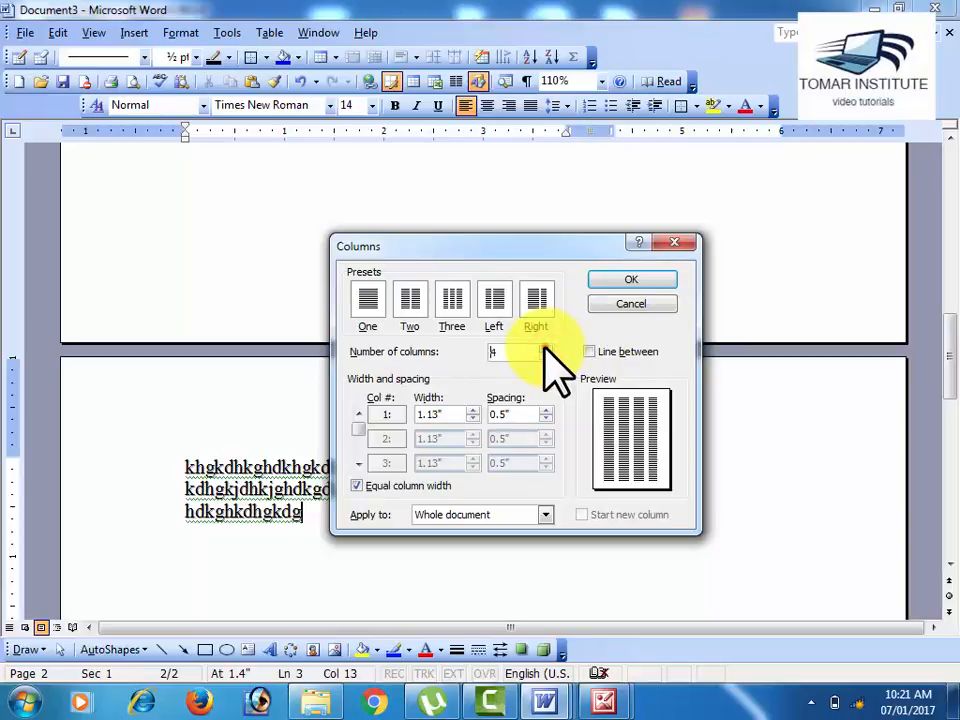
{"action": "left_click", "coordinate": [546, 348]}
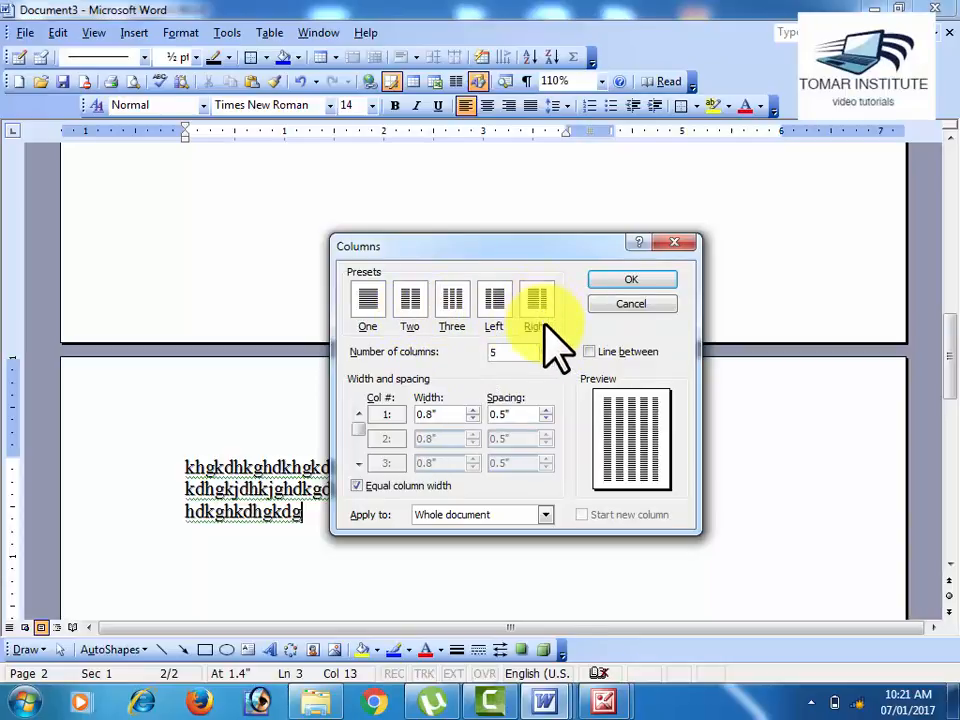
{"action": "double_click", "coordinate": [499, 354]}
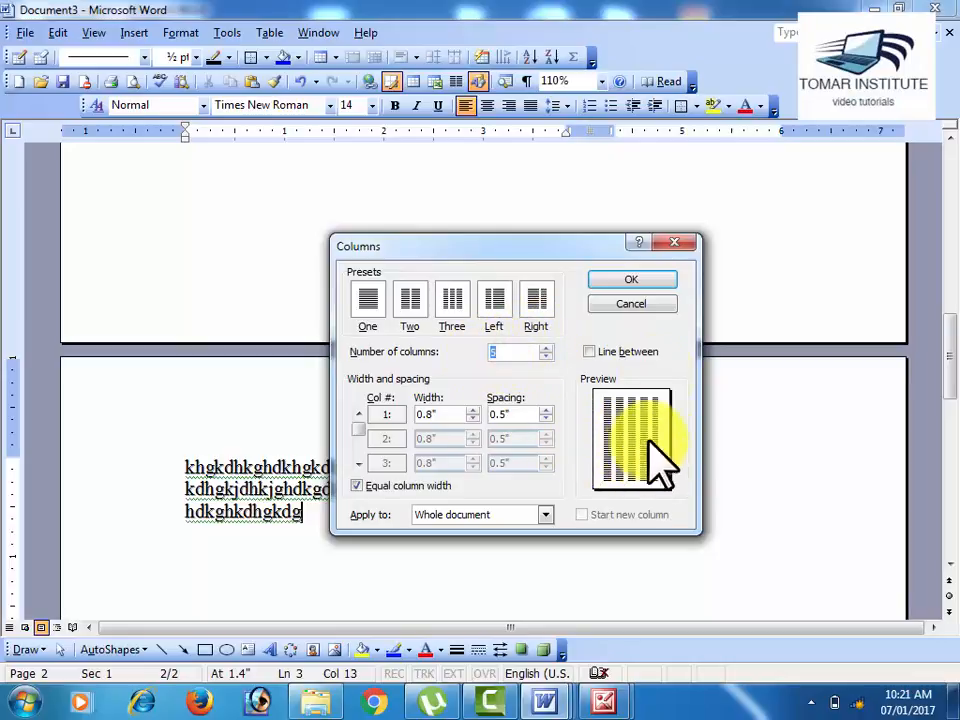
{"action": "left_click", "coordinate": [646, 285]}
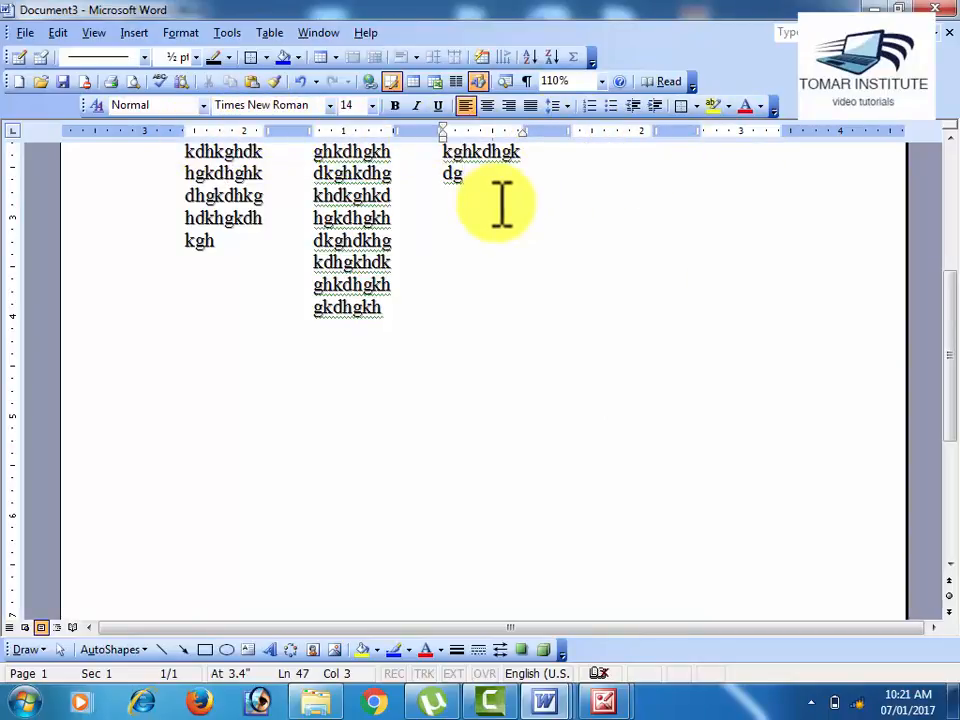
Add more sample text to the third column and insert a column break at its end
{"action": "type", "text": "hdhfkjh"}
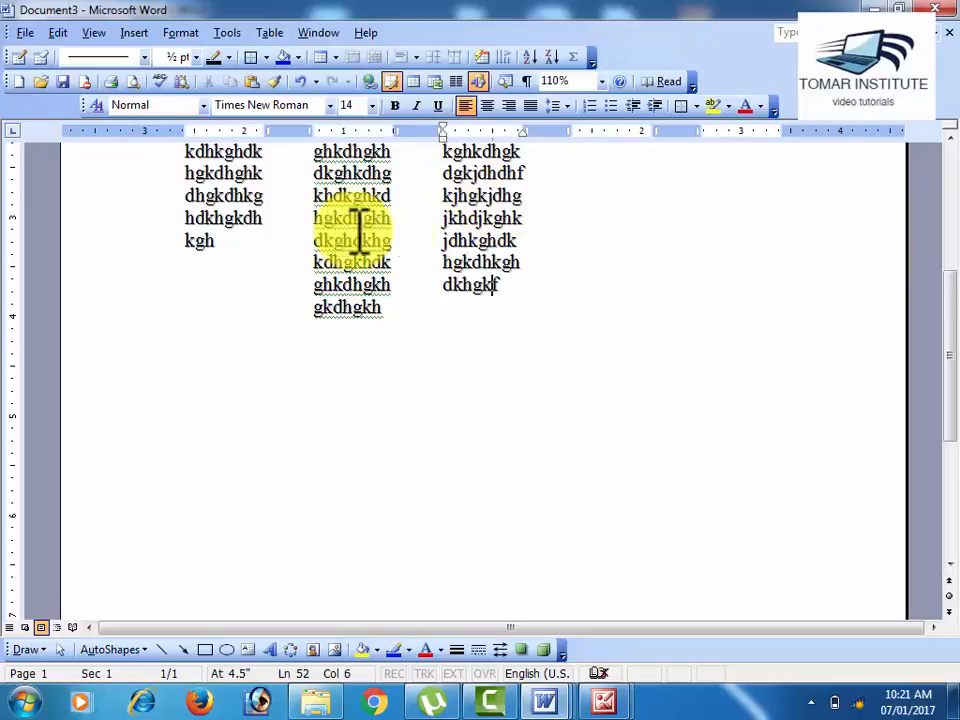
{"action": "left_click", "coordinate": [524, 294]}
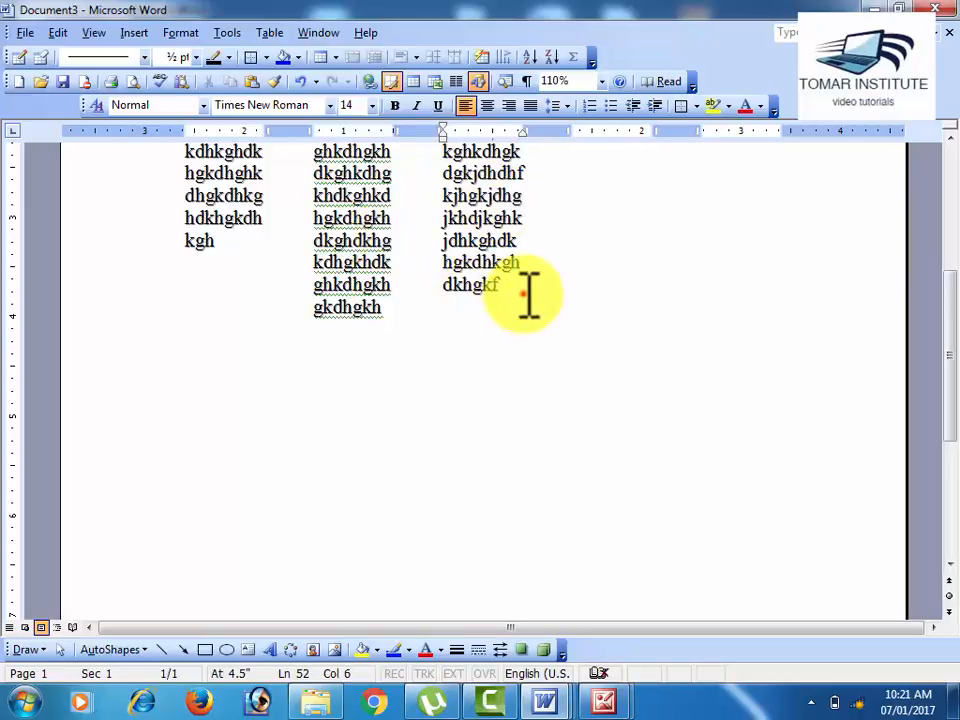
{"action": "left_click", "coordinate": [140, 33]}
{"action": "left_click", "coordinate": [141, 47]}
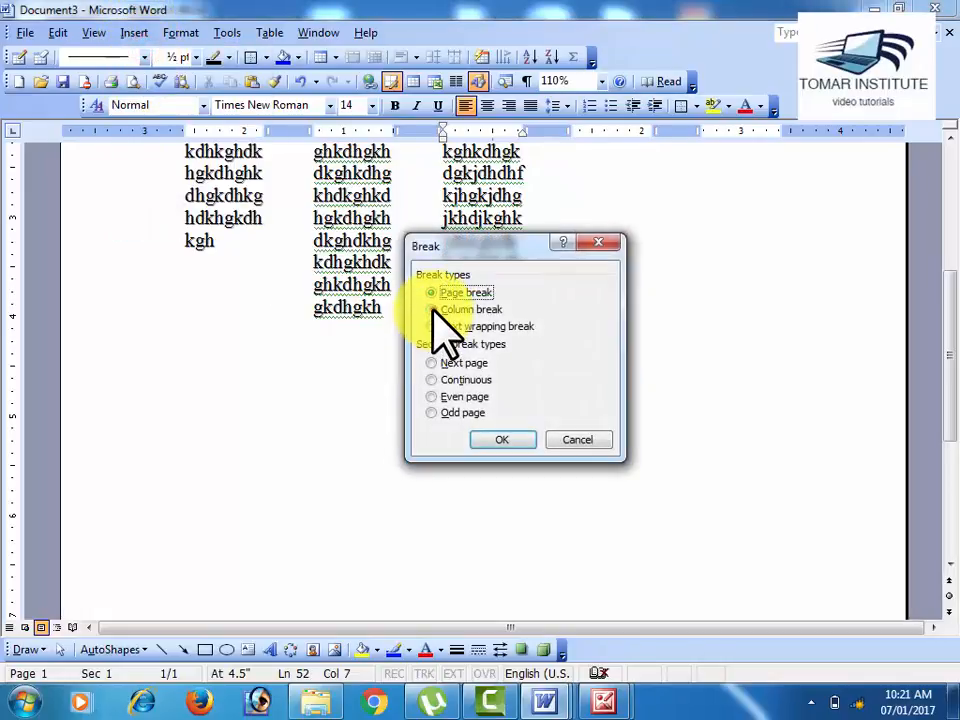
{"action": "left_click", "coordinate": [431, 309]}
{"action": "left_click", "coordinate": [516, 440]}
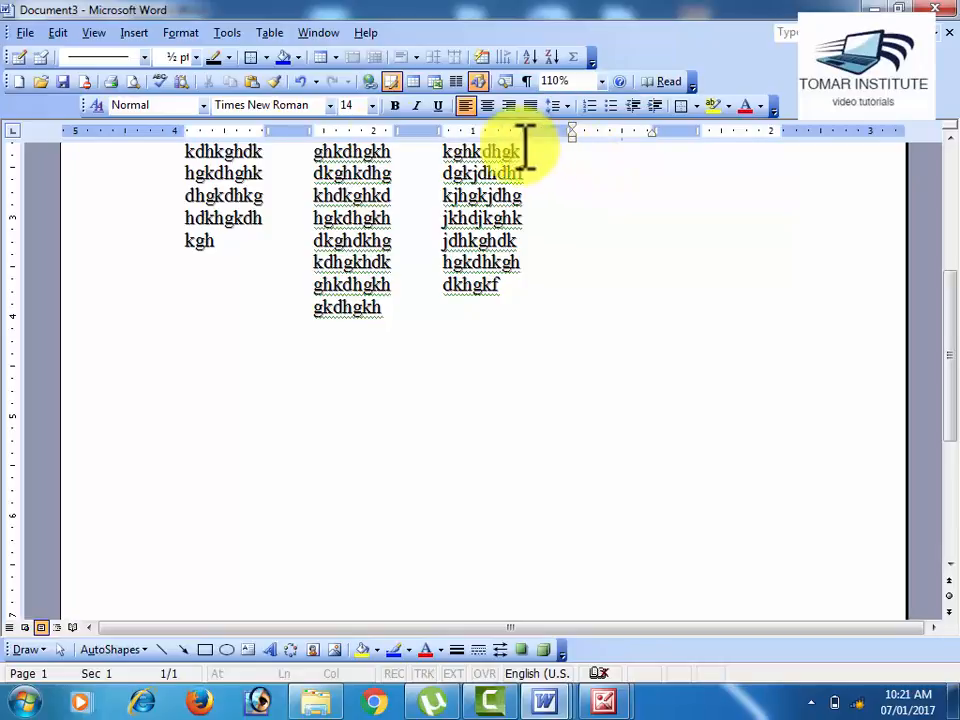
Add a dividing line between the columns of the whole document
{"action": "left_click", "coordinate": [185, 33]}
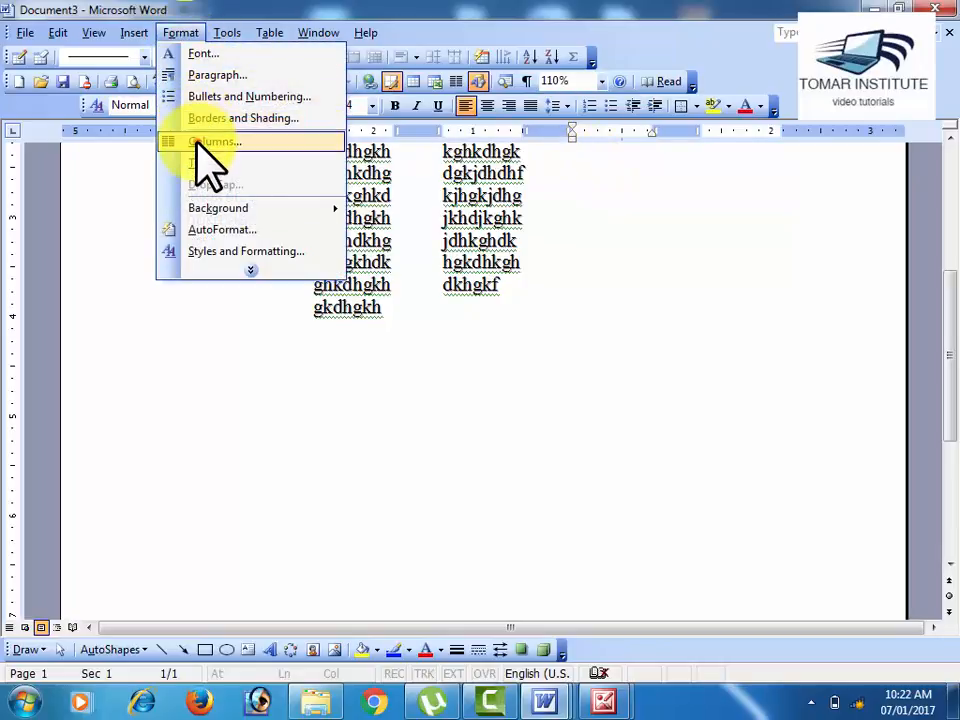
{"action": "left_click", "coordinate": [210, 141]}
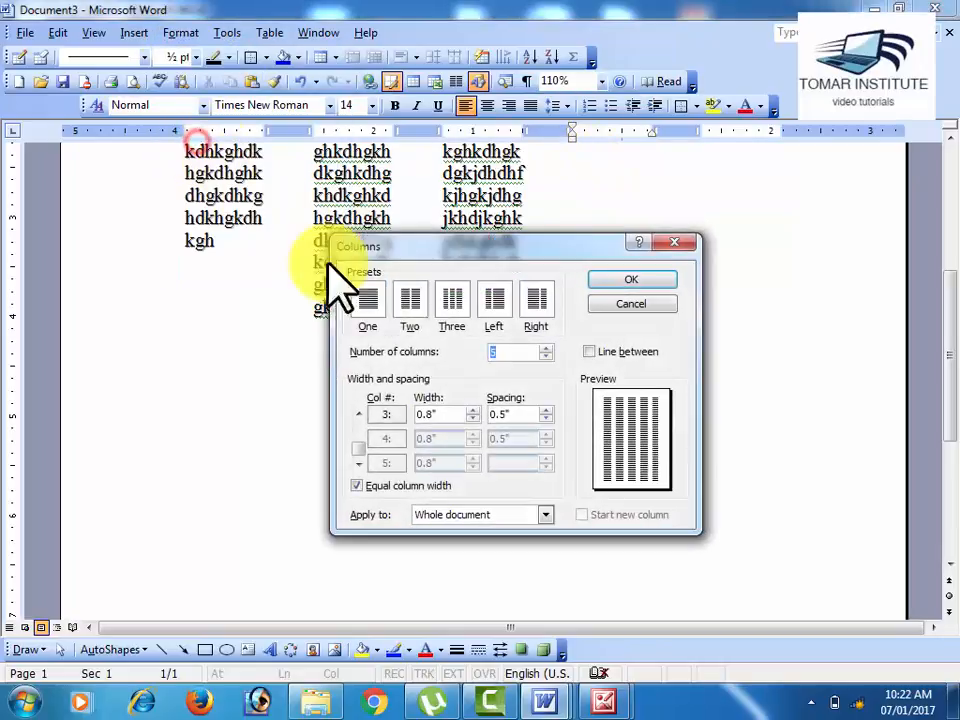
{"action": "left_click", "coordinate": [590, 352]}
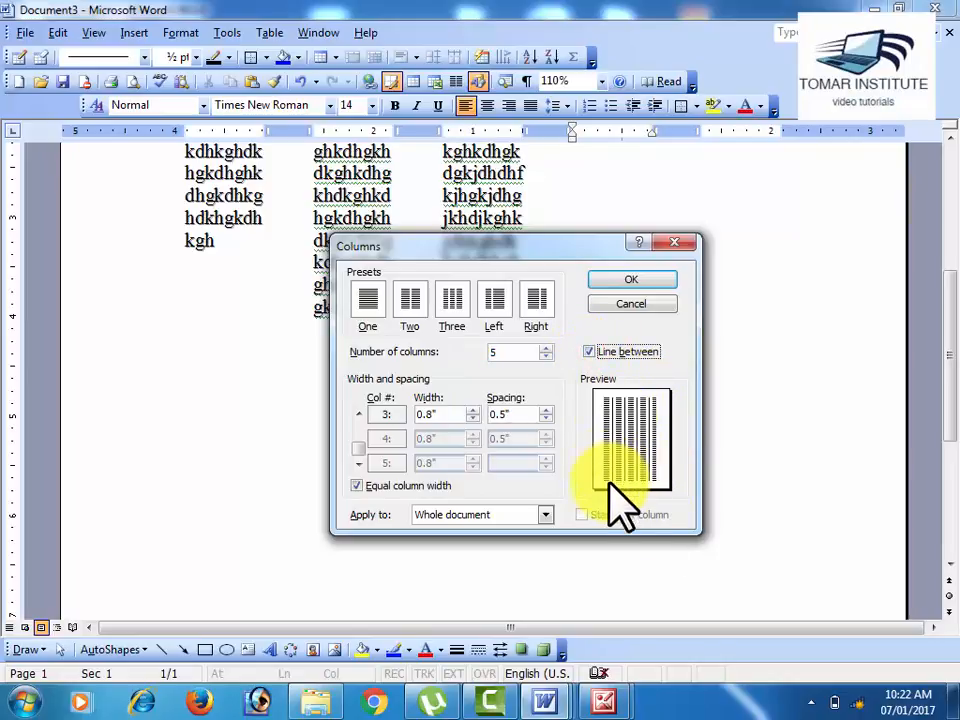
{"action": "left_click", "coordinate": [613, 277]}
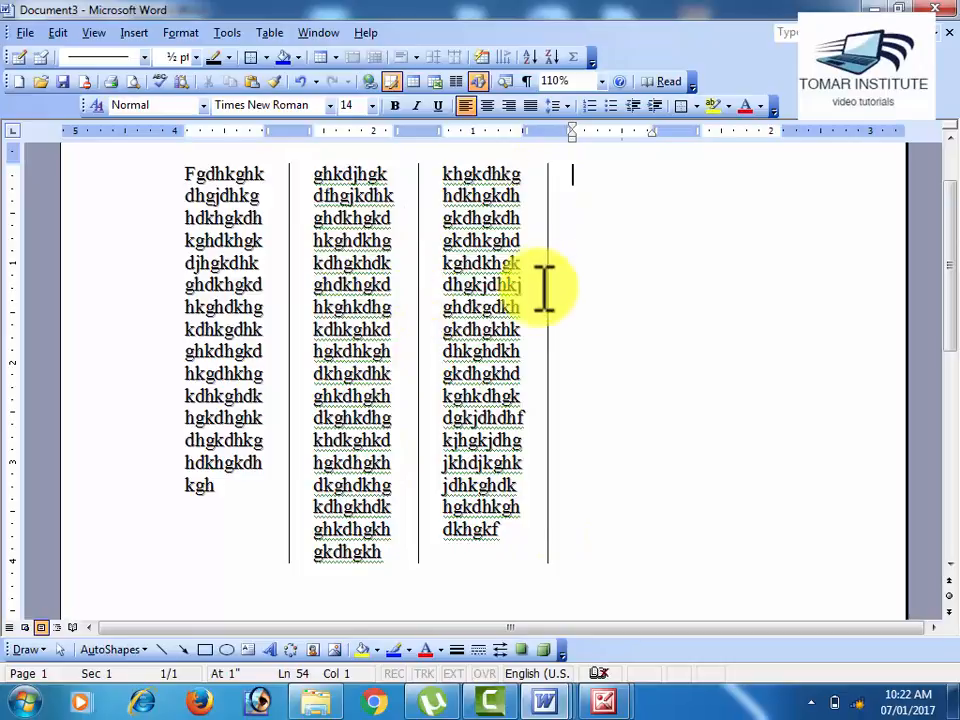
Try turning off equal column width for the five columns, turn it back on and apply the settings with the dividing line kept
{"action": "left_click", "coordinate": [186, 32]}
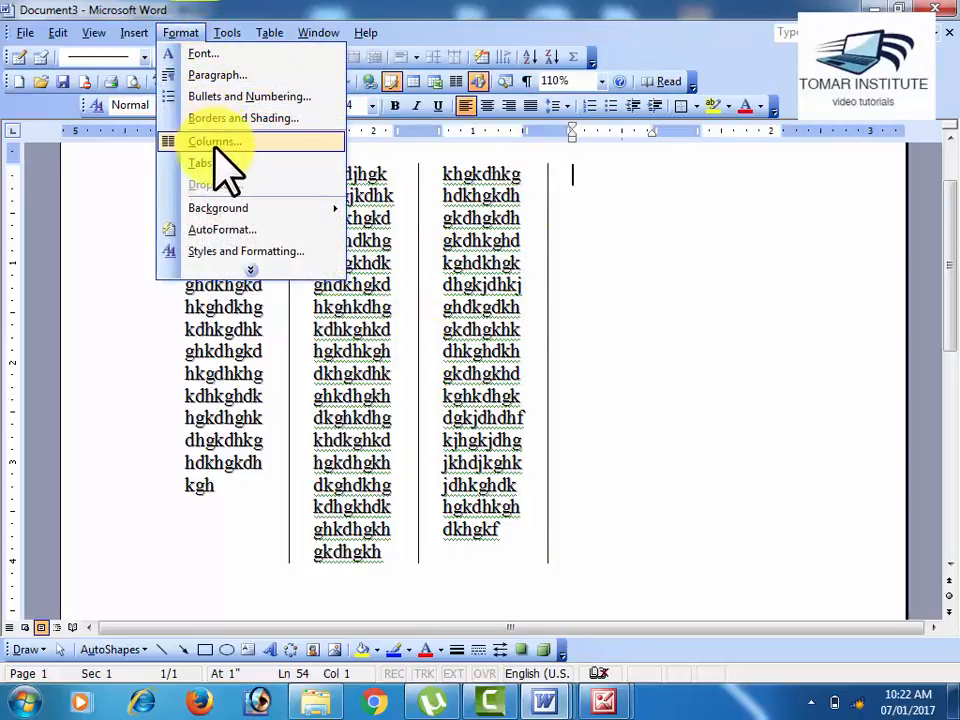
{"action": "left_click", "coordinate": [212, 140]}
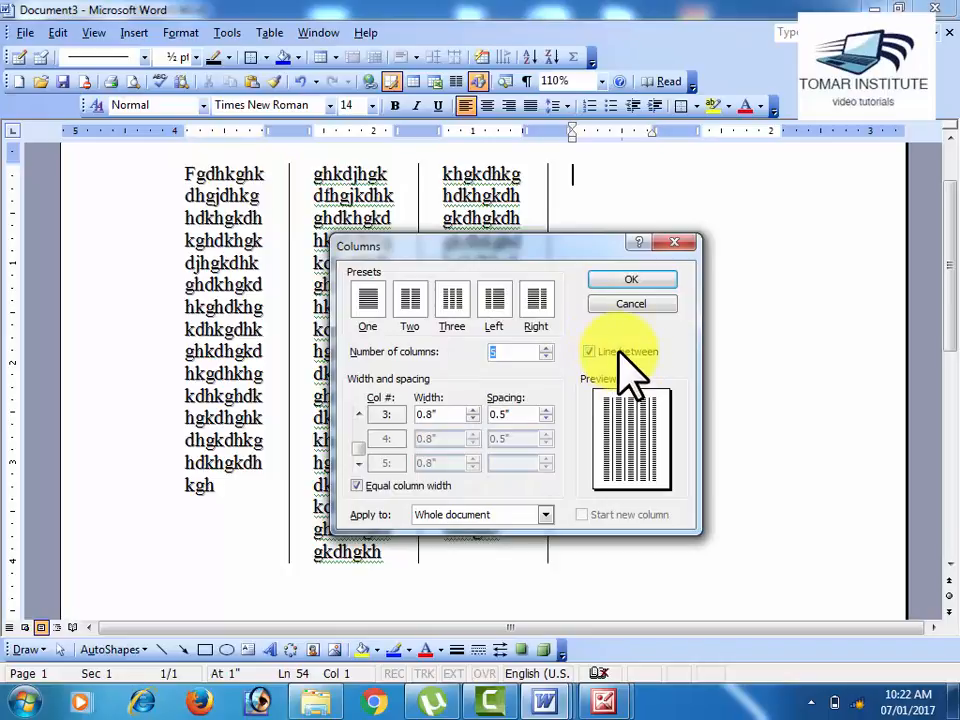
{"action": "left_click", "coordinate": [620, 352]}
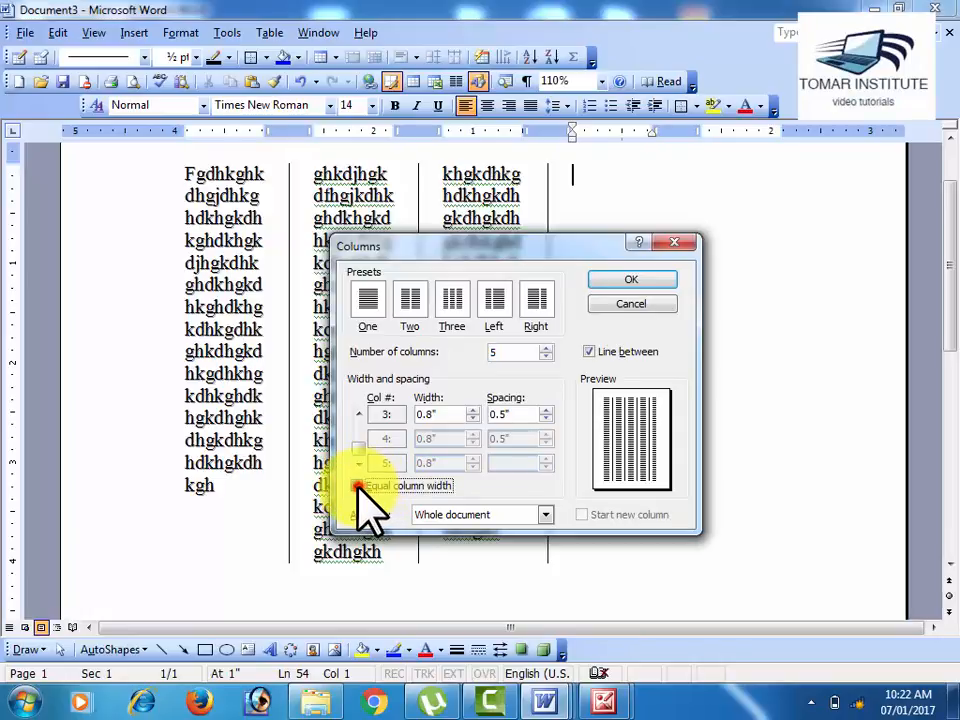
{"action": "left_click", "coordinate": [358, 486]}
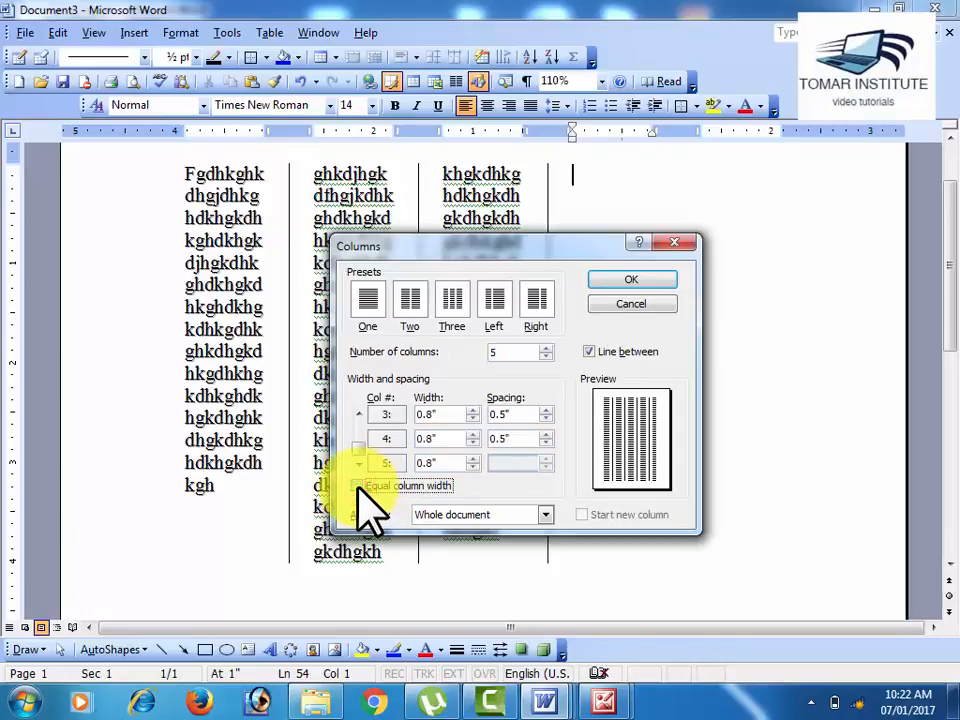
{"action": "left_click_drag", "start_coordinate": [358, 448], "coordinate": [356, 407]}
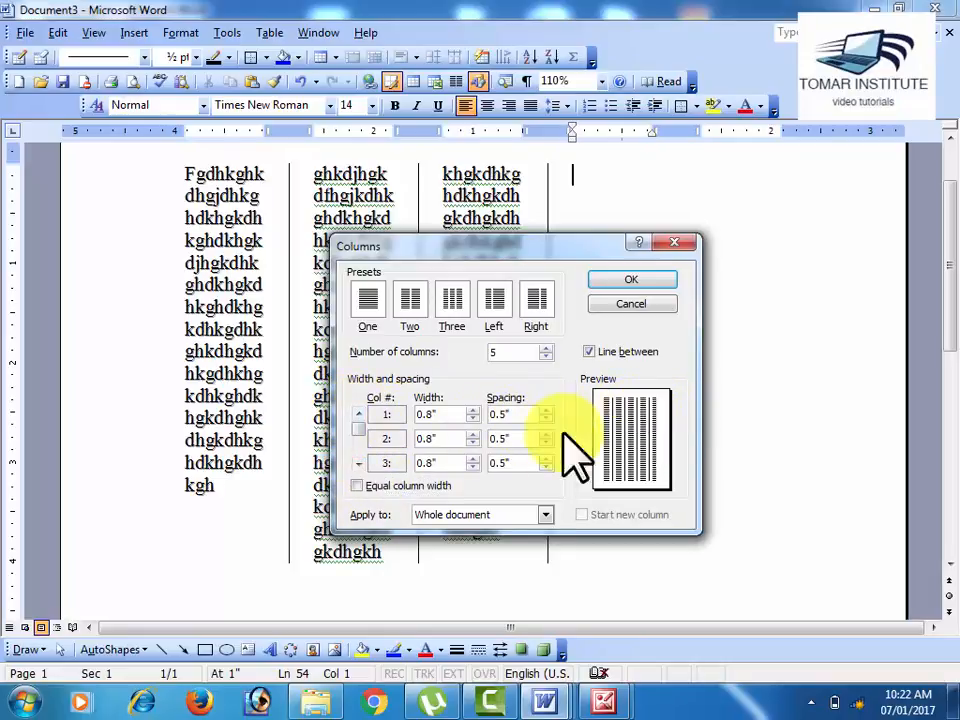
{"action": "left_click", "coordinate": [359, 486]}
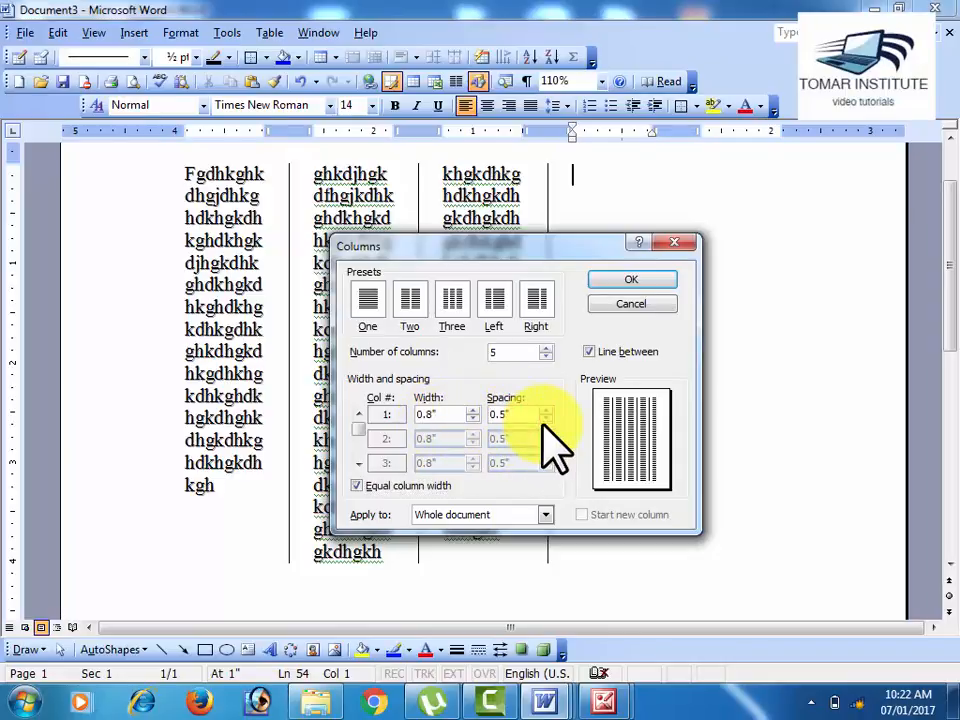
{"action": "left_click", "coordinate": [598, 342]}
{"action": "left_click", "coordinate": [630, 280]}
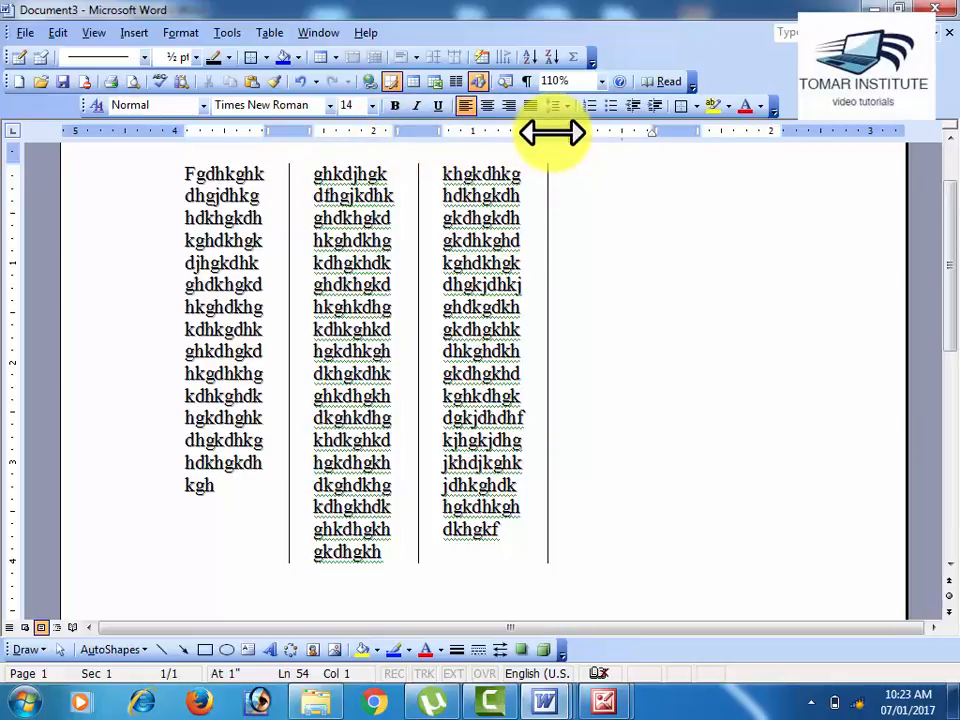
Turn off equal column width for the five columns and set column 2 to 1.1" wide with 0.3" spacing
{"action": "left_click", "coordinate": [182, 32]}
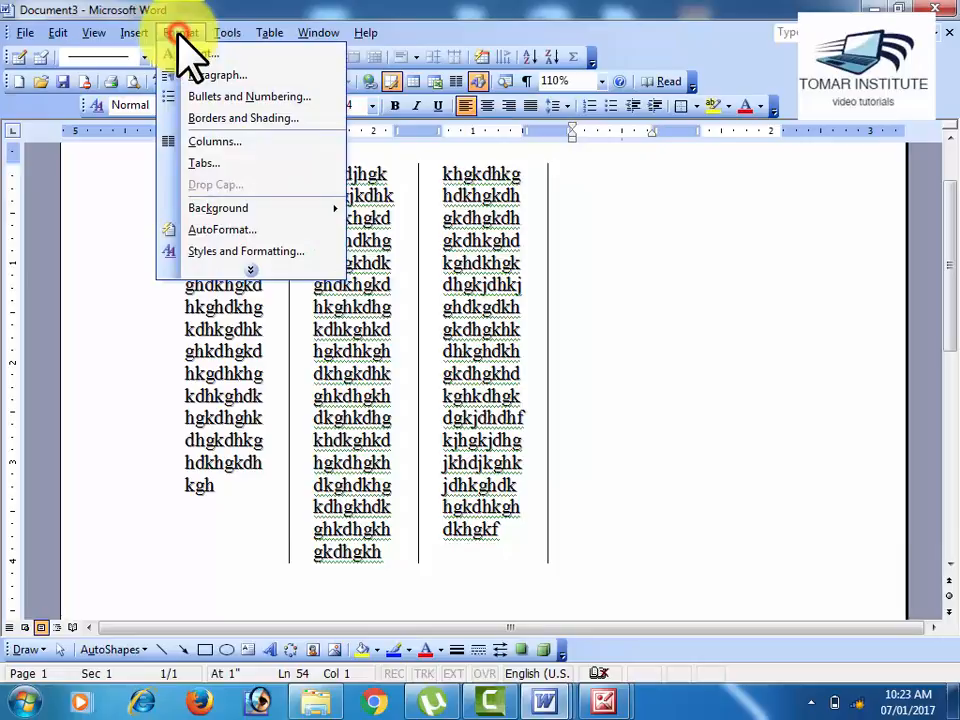
{"action": "left_click", "coordinate": [222, 160]}
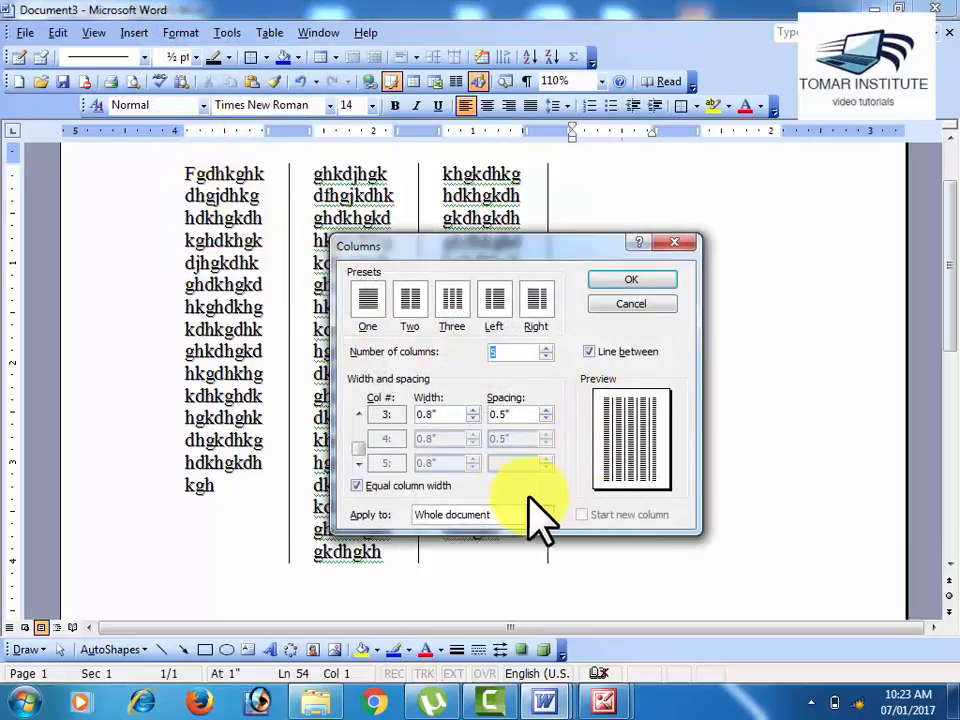
{"action": "left_click", "coordinate": [357, 486]}
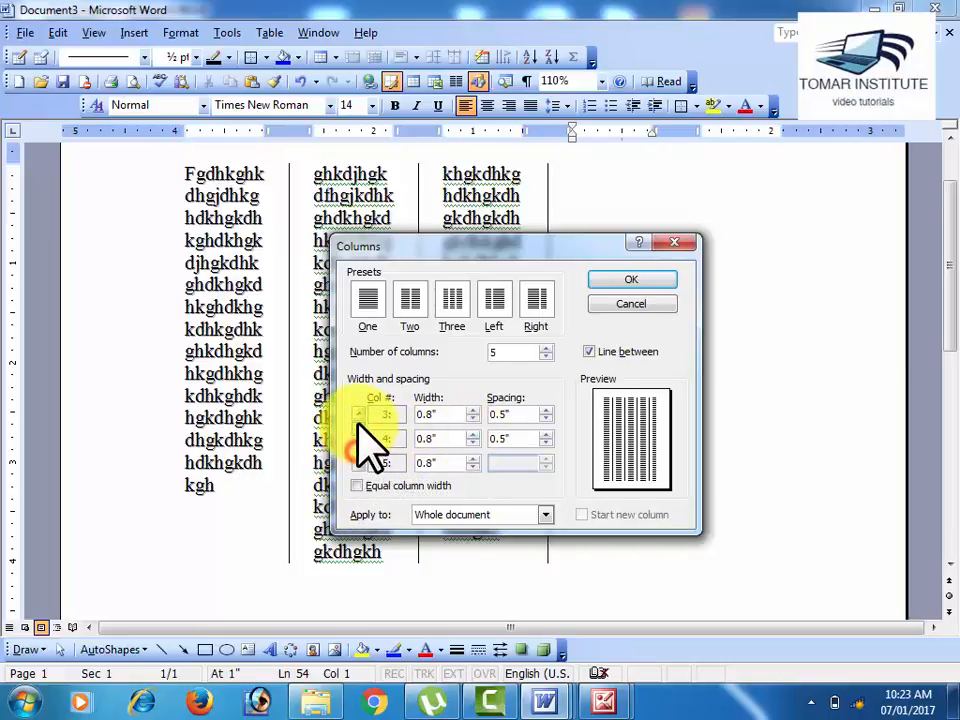
{"action": "scroll", "coordinate": [370, 446], "scroll_direction": "up", "scroll_amount": 2}
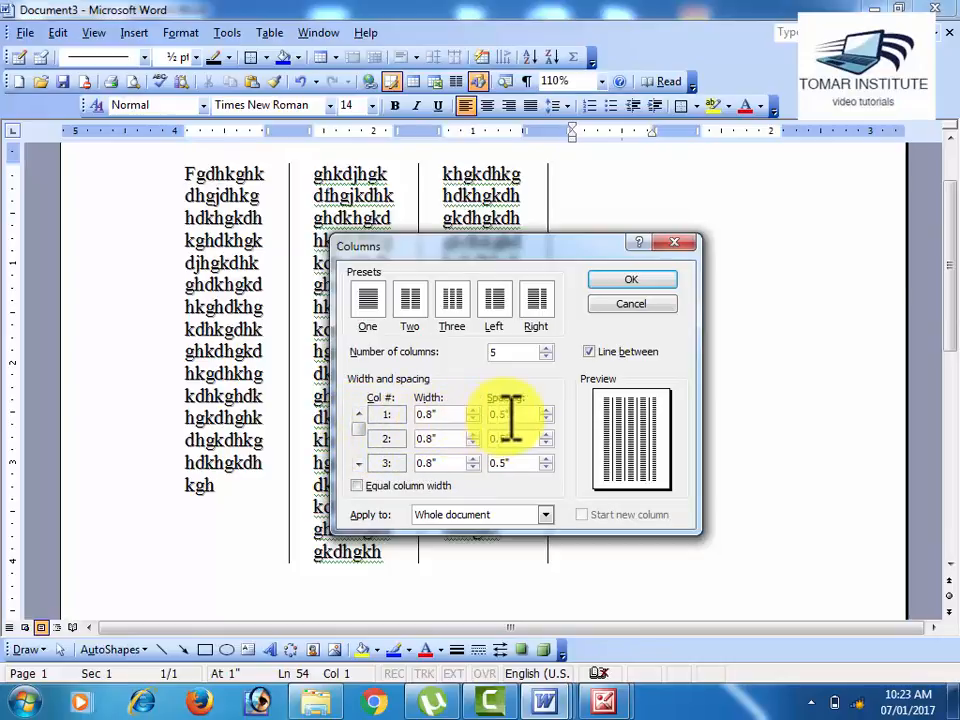
{"action": "left_click", "coordinate": [443, 437]}
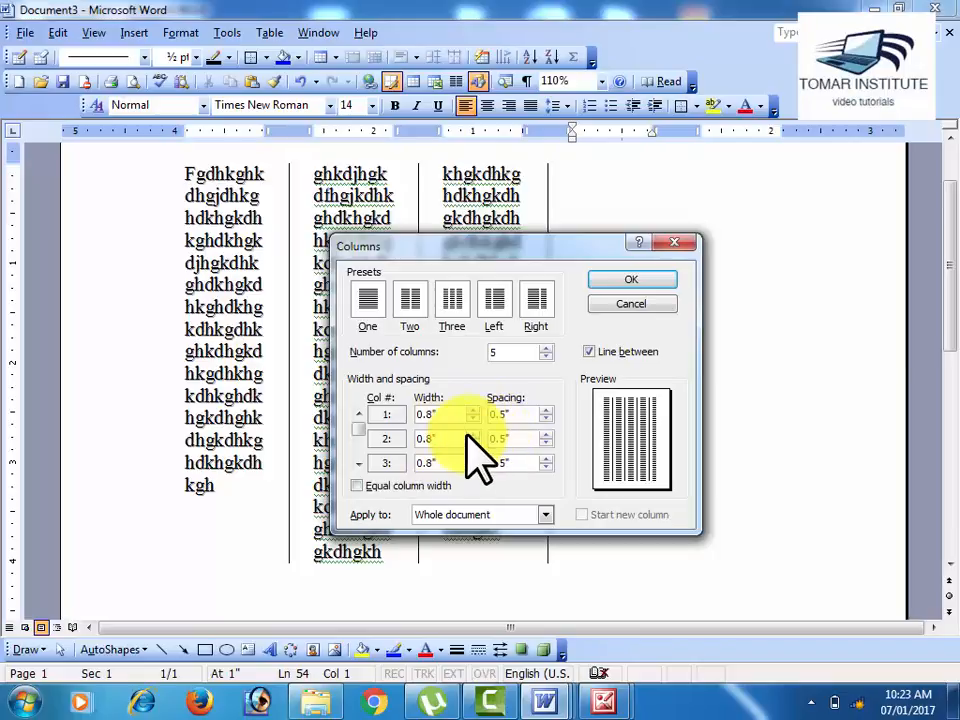
{"action": "left_click", "coordinate": [470, 435]}
{"action": "left_click", "coordinate": [470, 435]}
{"action": "left_click", "coordinate": [470, 435]}
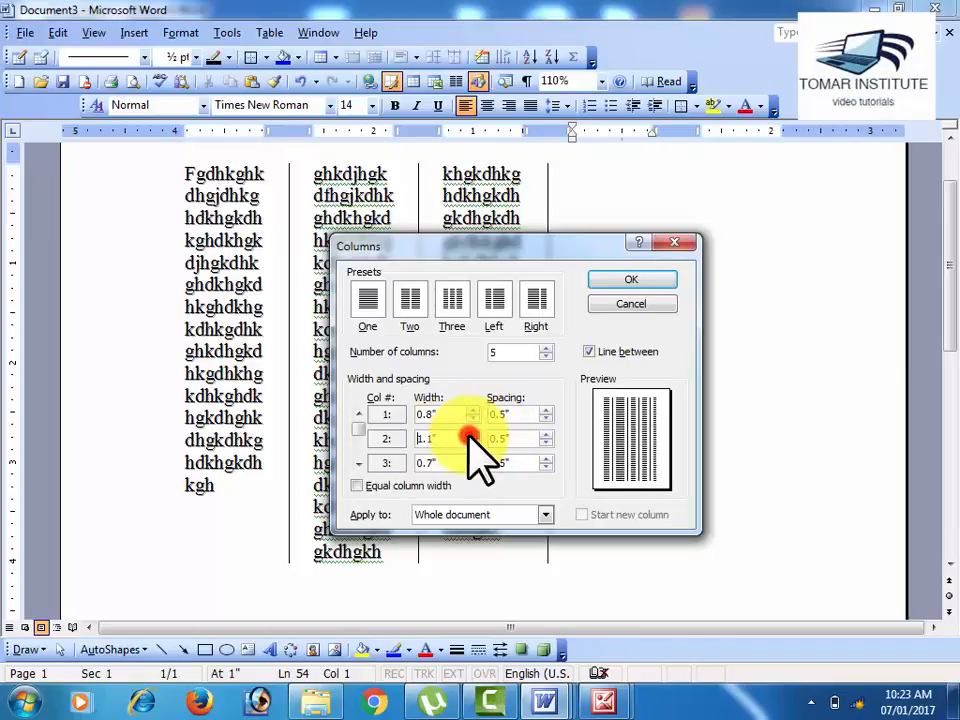
{"action": "left_click", "coordinate": [546, 442]}
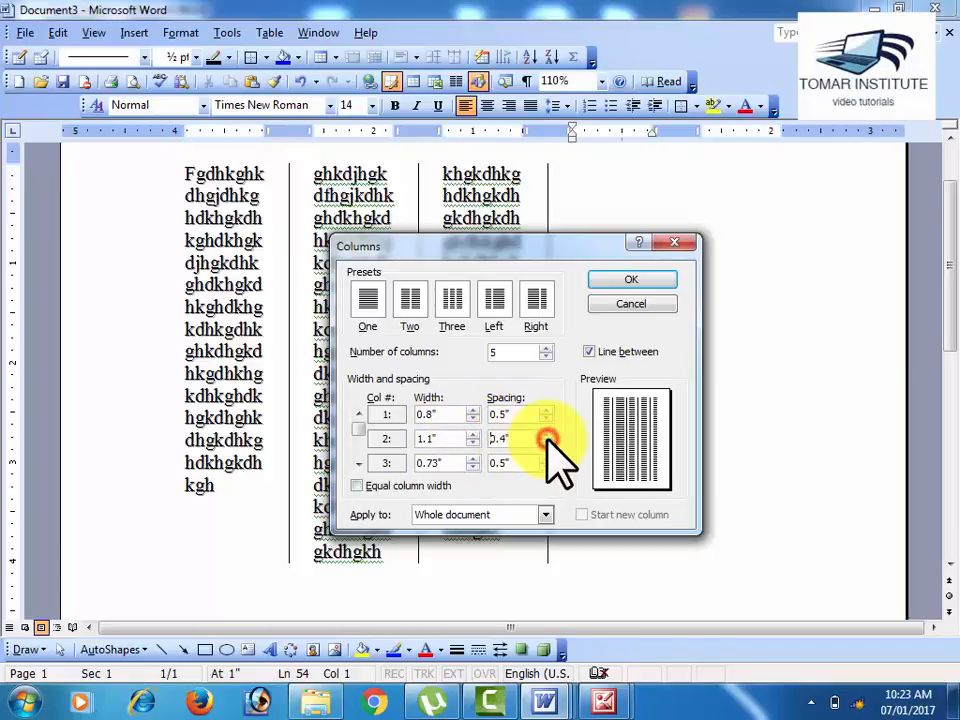
Set column 3 to 1" wide with 0.28" spacing and column 4 to 1.1" with 0.4" spacing, and apply to the whole document
{"action": "left_click", "coordinate": [455, 464]}
{"action": "left_click", "coordinate": [474, 460]}
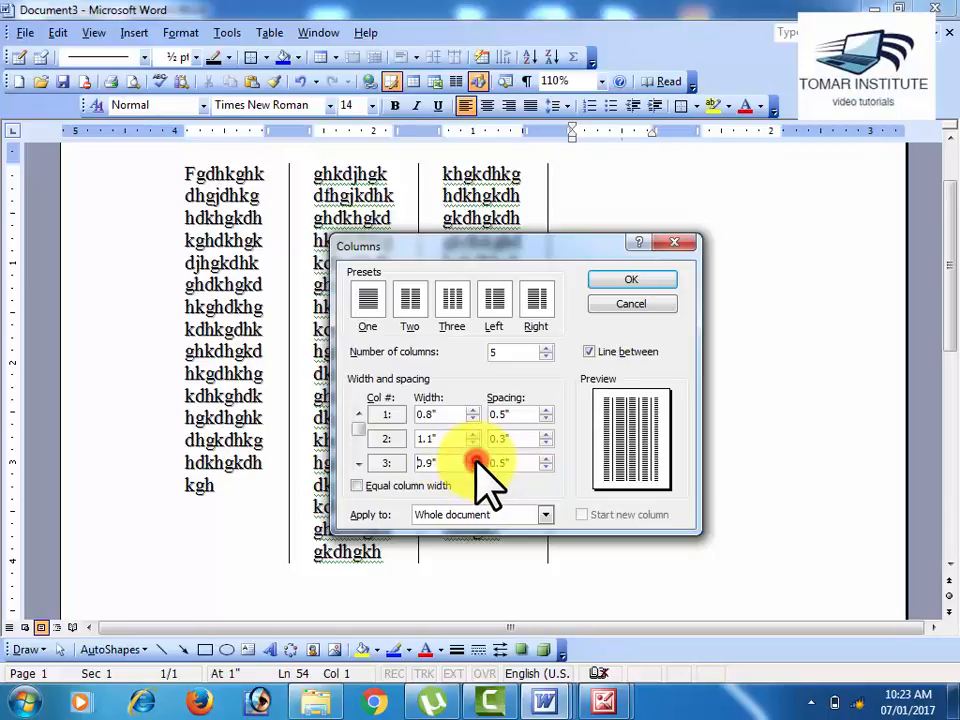
{"action": "left_click", "coordinate": [546, 467]}
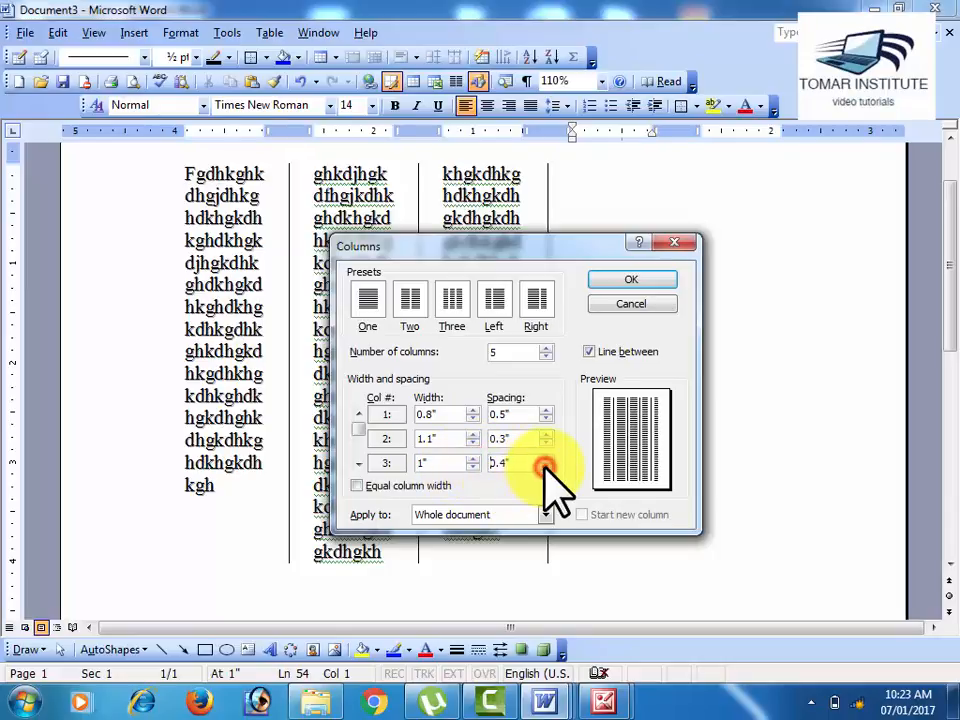
{"action": "left_click", "coordinate": [546, 467]}
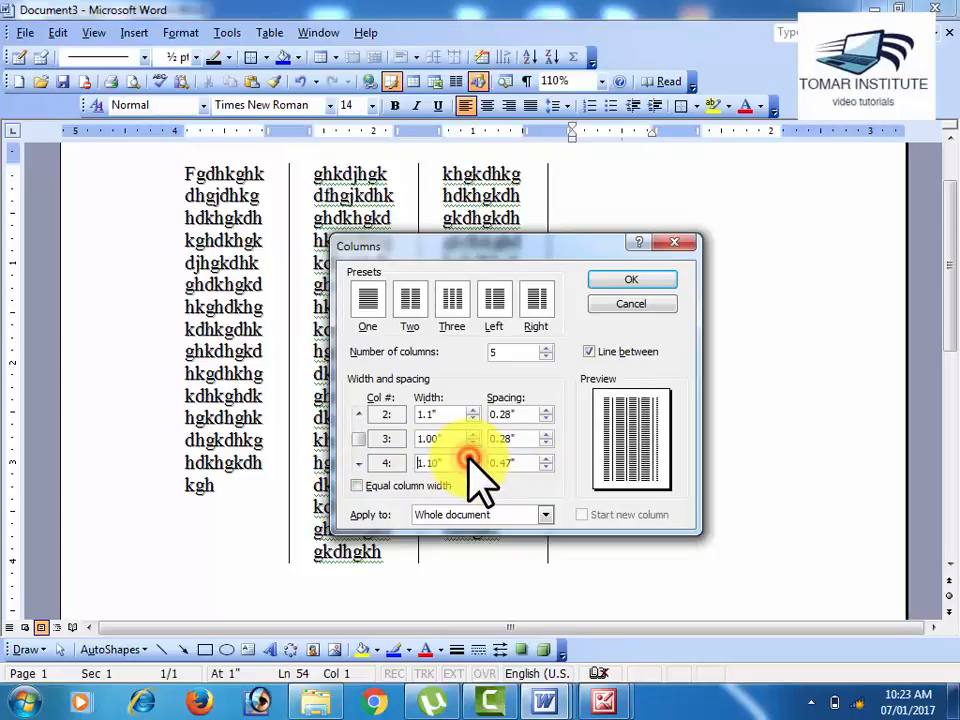
{"action": "left_click", "coordinate": [469, 458]}
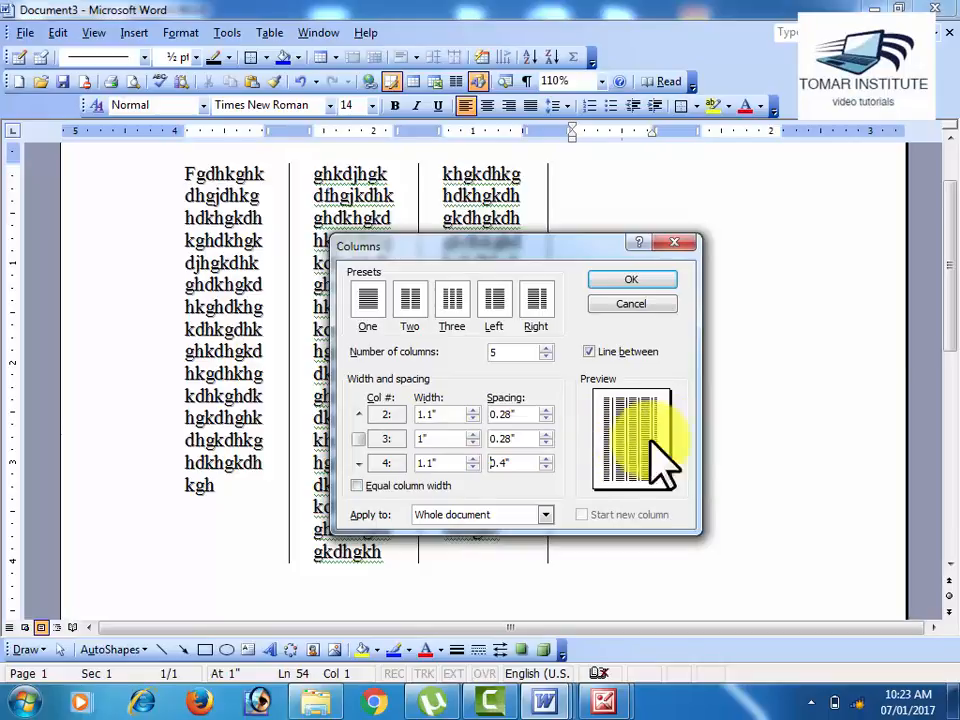
{"action": "left_click", "coordinate": [634, 281]}
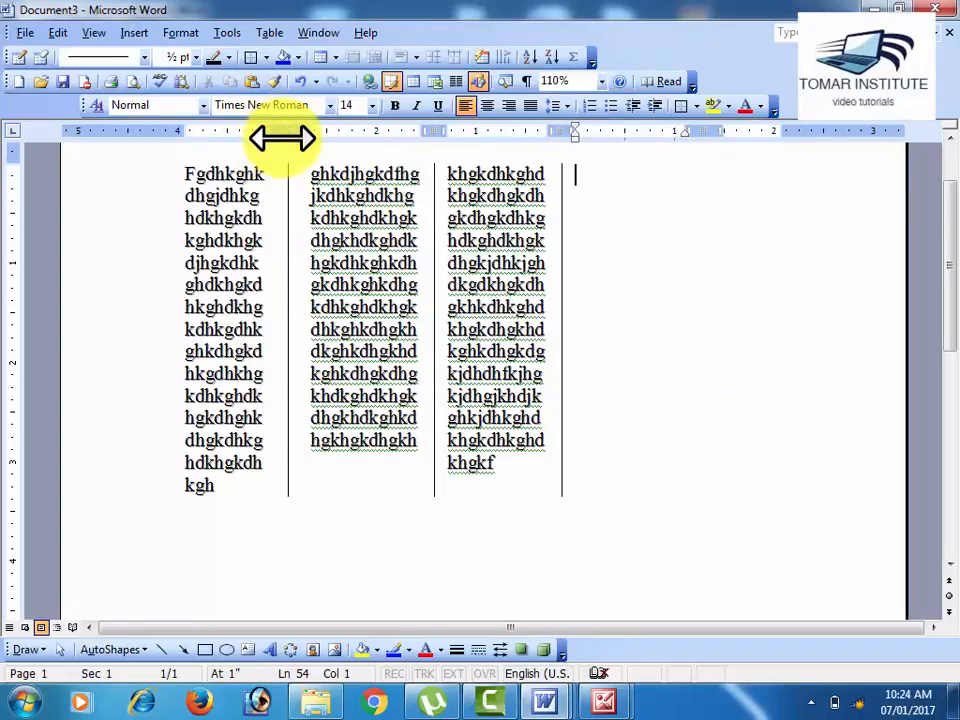
{"action": "left_click", "coordinate": [180, 34]}
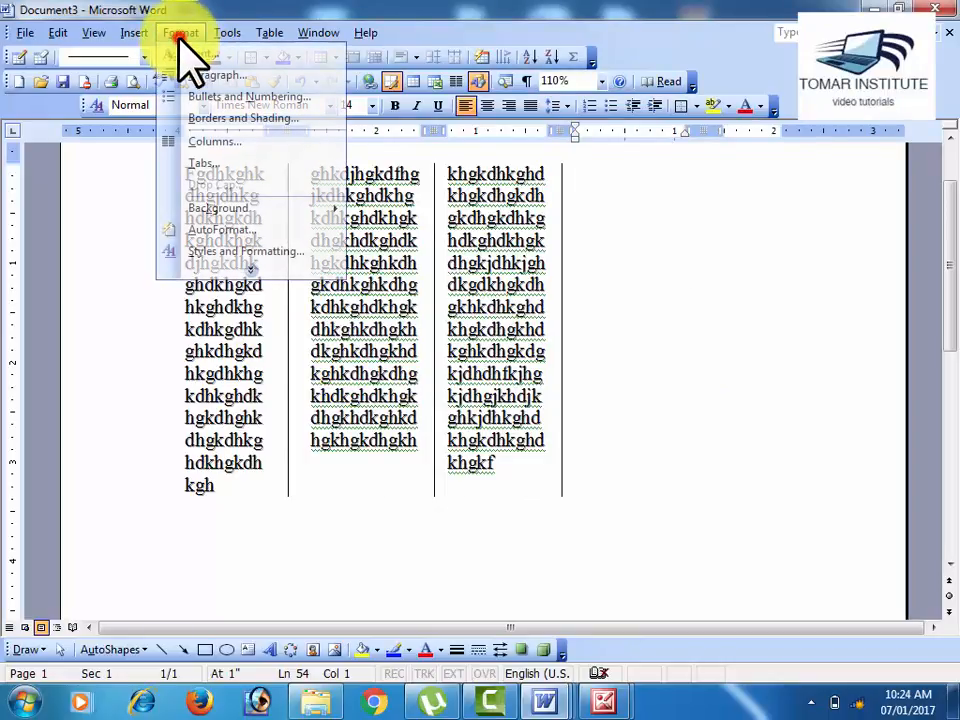
{"action": "left_click", "coordinate": [198, 140]}
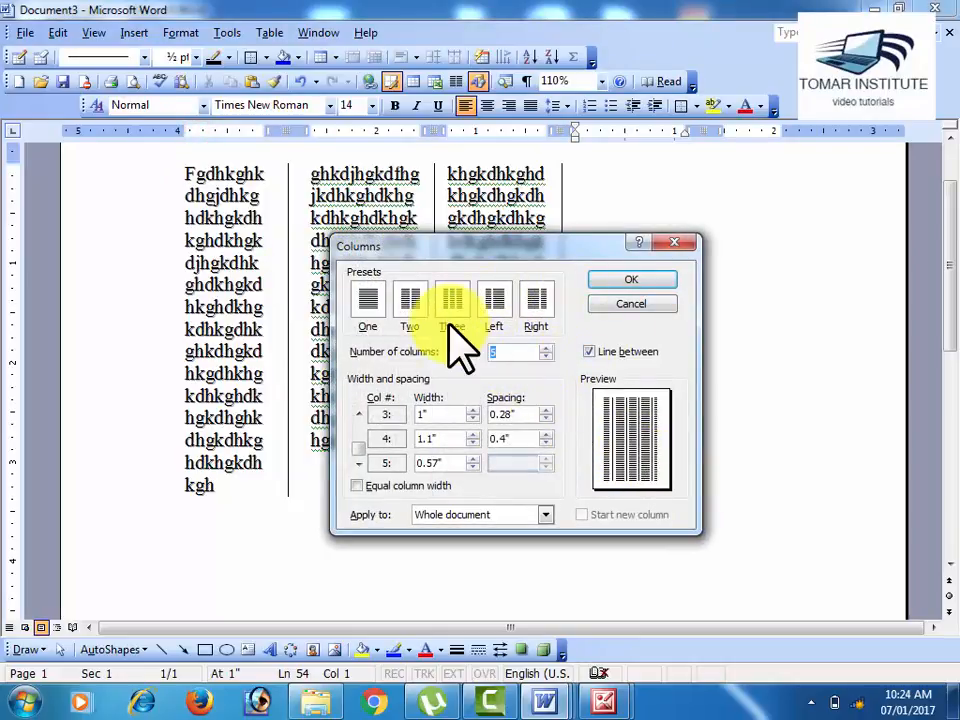
{"action": "left_click", "coordinate": [649, 305]}
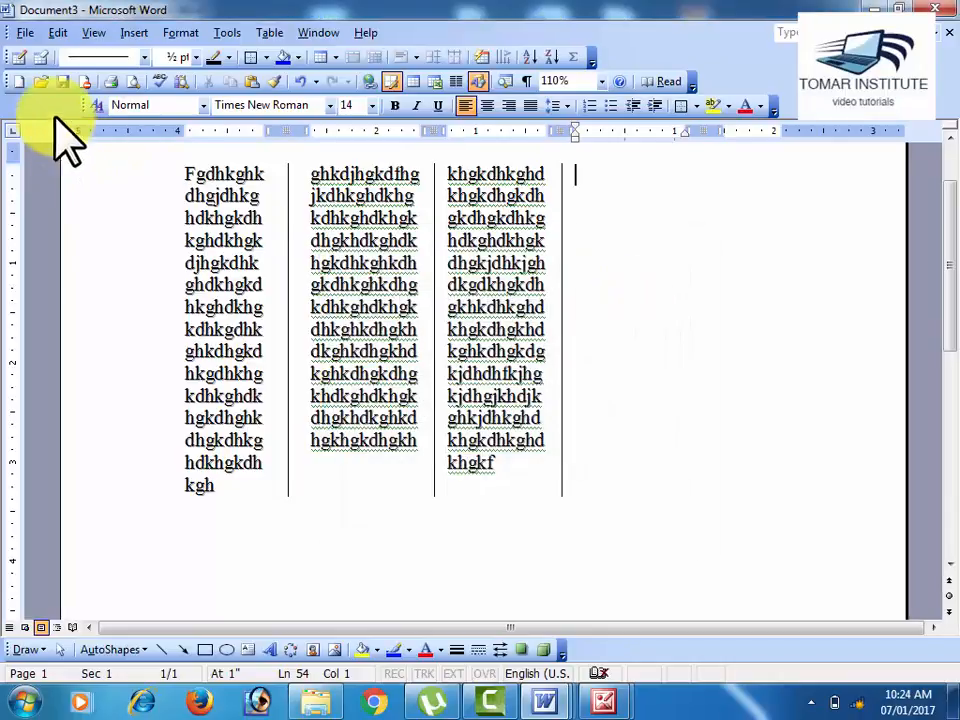
Create a new blank document and fill it with sample text generated by =rand(5,5)
{"action": "left_click", "coordinate": [18, 82]}
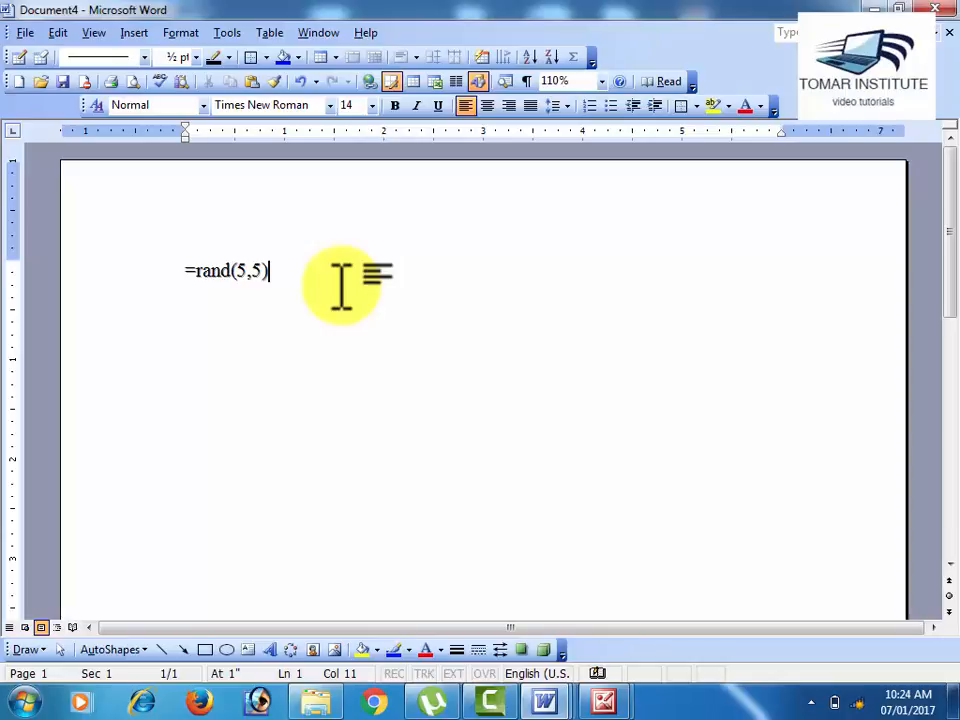
{"action": "key", "text": "Return"}
{"action": "scroll", "coordinate": [330, 275], "scroll_direction": "up", "scroll_amount": 2}
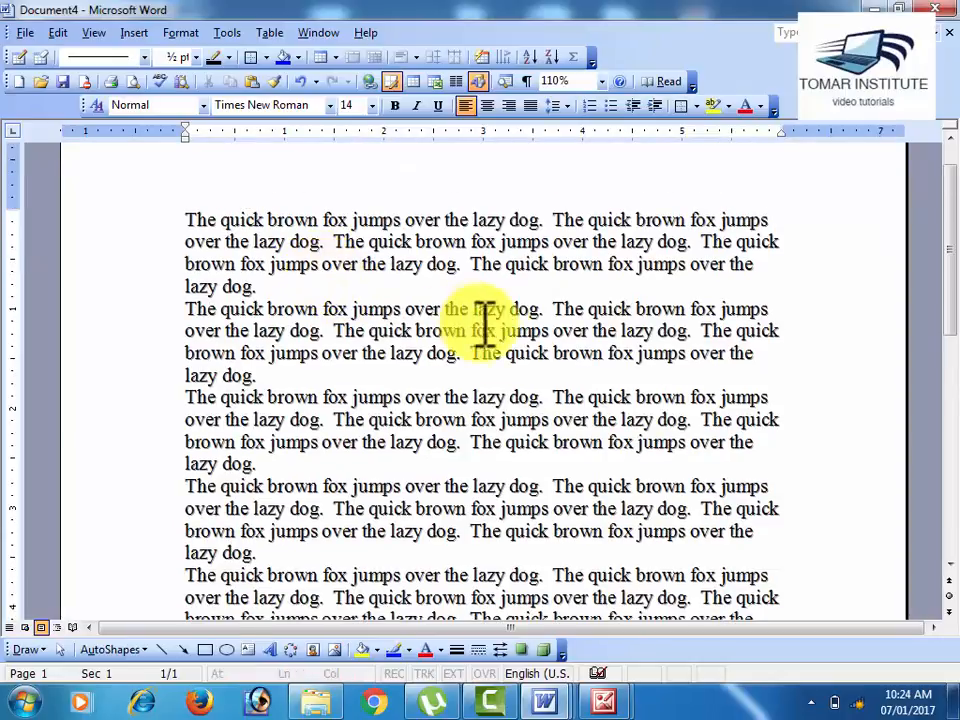
{"action": "scroll", "coordinate": [470, 350], "scroll_direction": "up", "scroll_amount": 1}
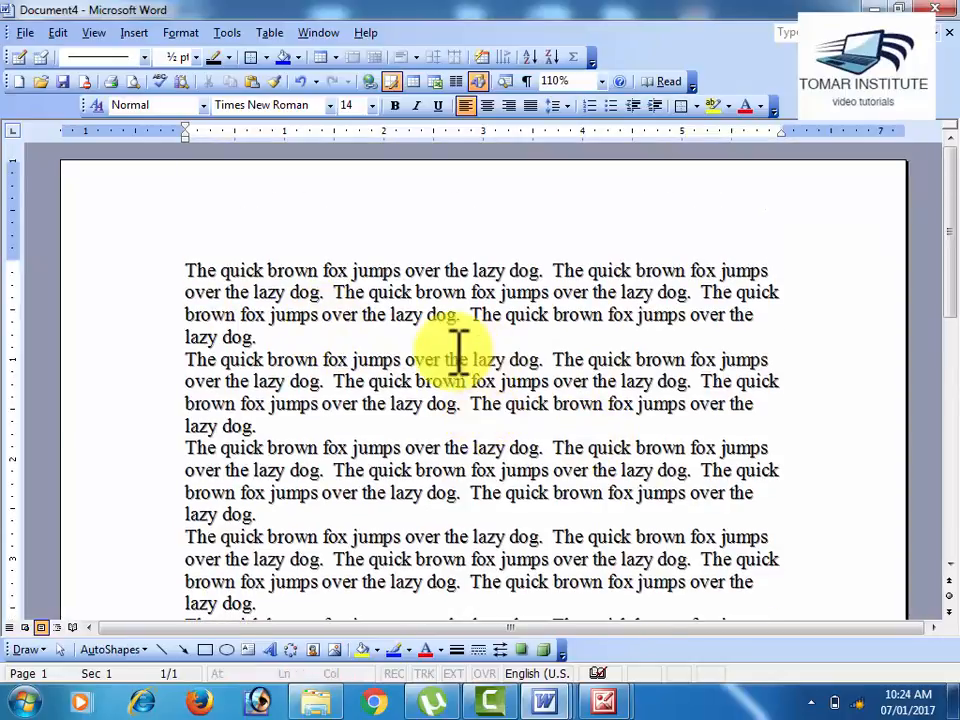
Try the Three column preset on the whole document, check how the text flows, and undo the column formatting
{"action": "left_click", "coordinate": [186, 266]}
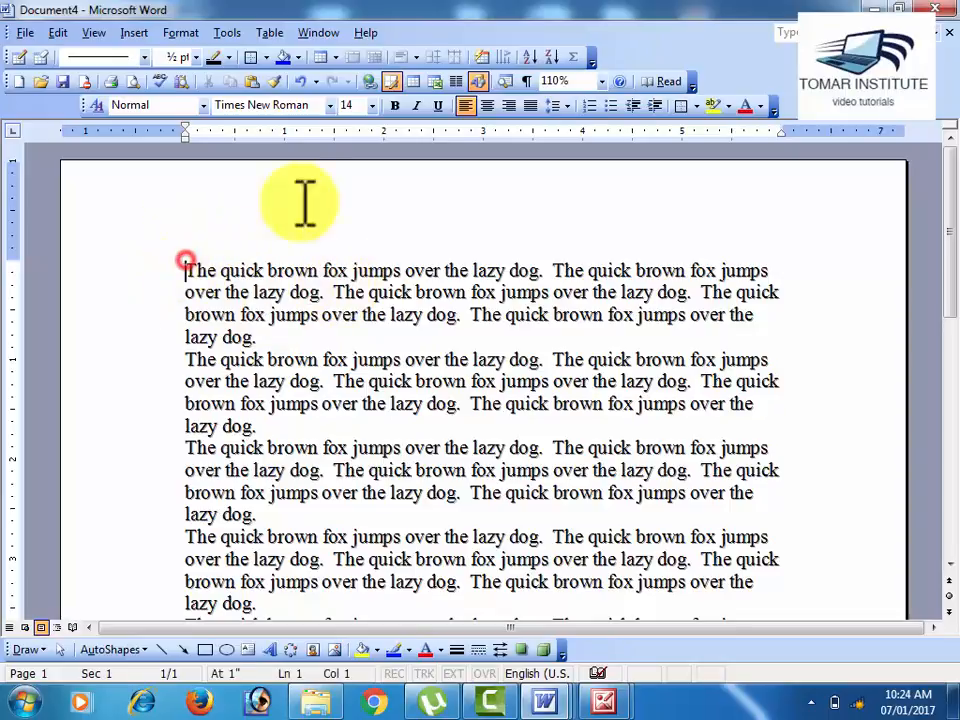
{"action": "left_click", "coordinate": [180, 40]}
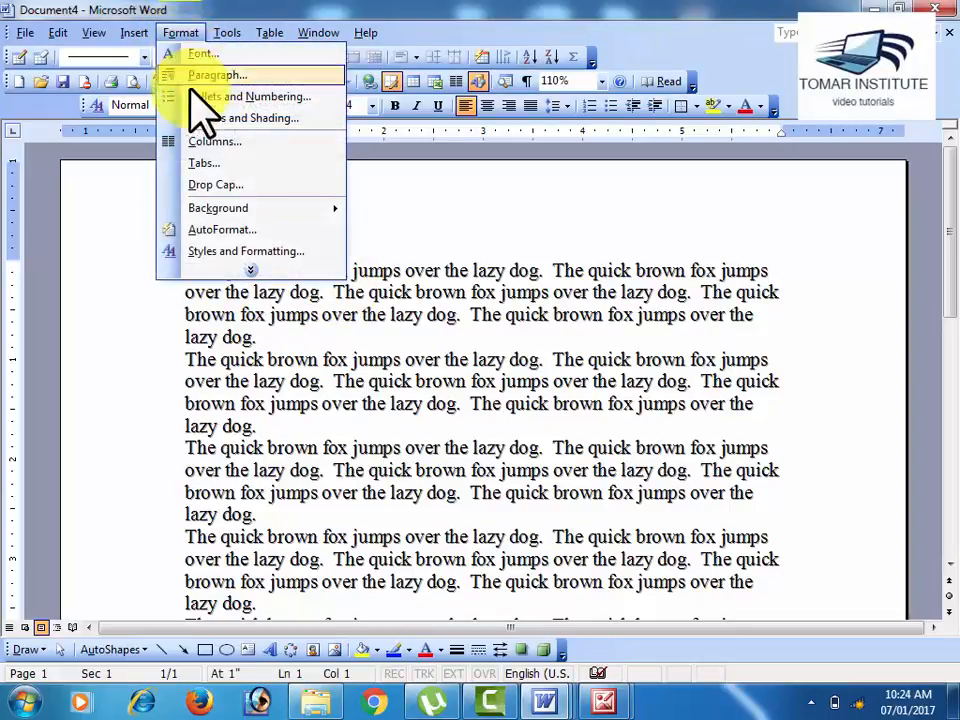
{"action": "left_click", "coordinate": [201, 141]}
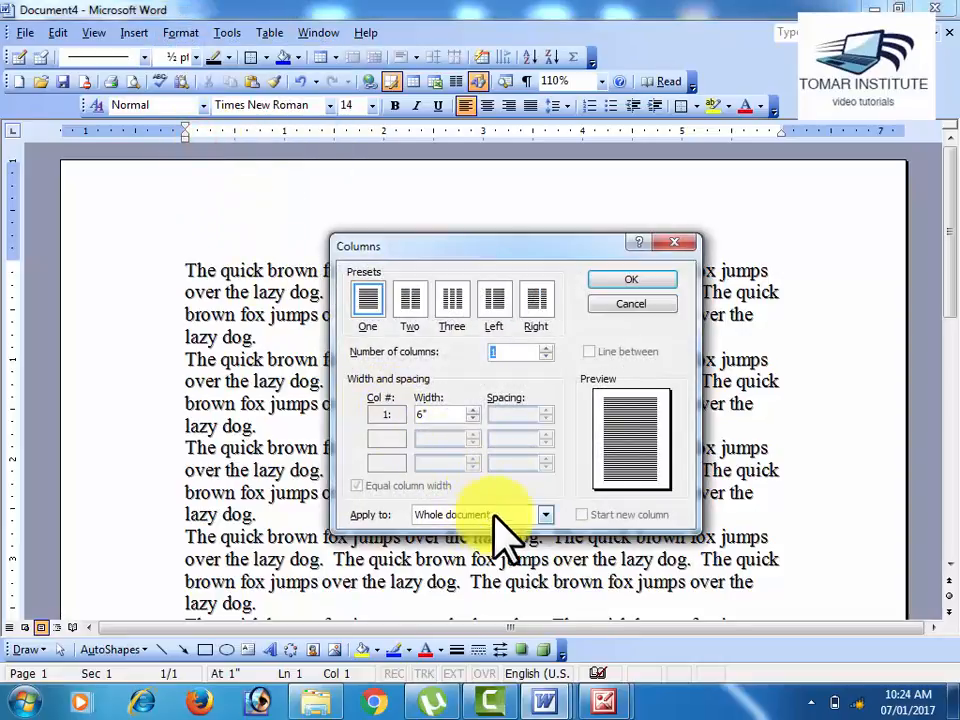
{"action": "left_click", "coordinate": [452, 303]}
{"action": "left_click", "coordinate": [602, 284]}
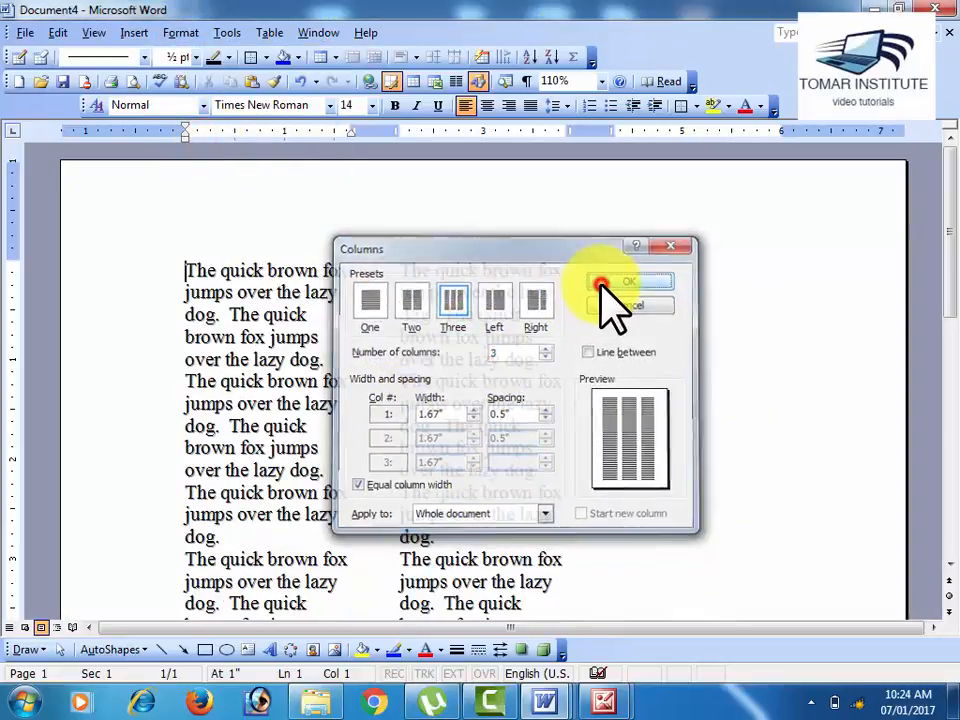
{"action": "scroll", "coordinate": [583, 516], "scroll_direction": "down", "scroll_amount": 5}
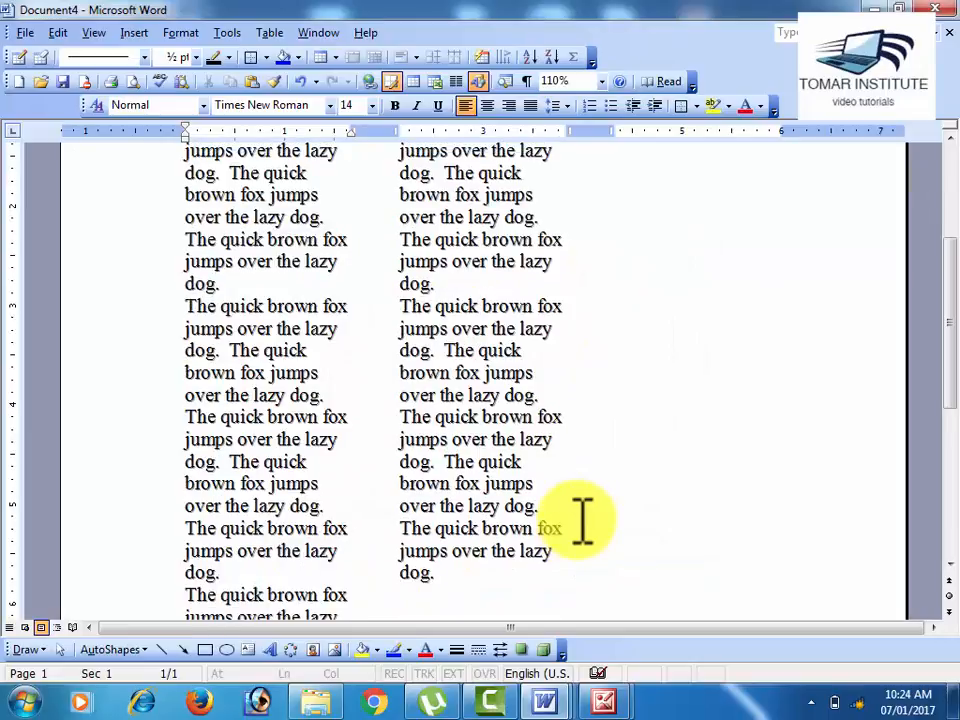
{"action": "scroll", "coordinate": [580, 518], "scroll_direction": "up", "scroll_amount": 5}
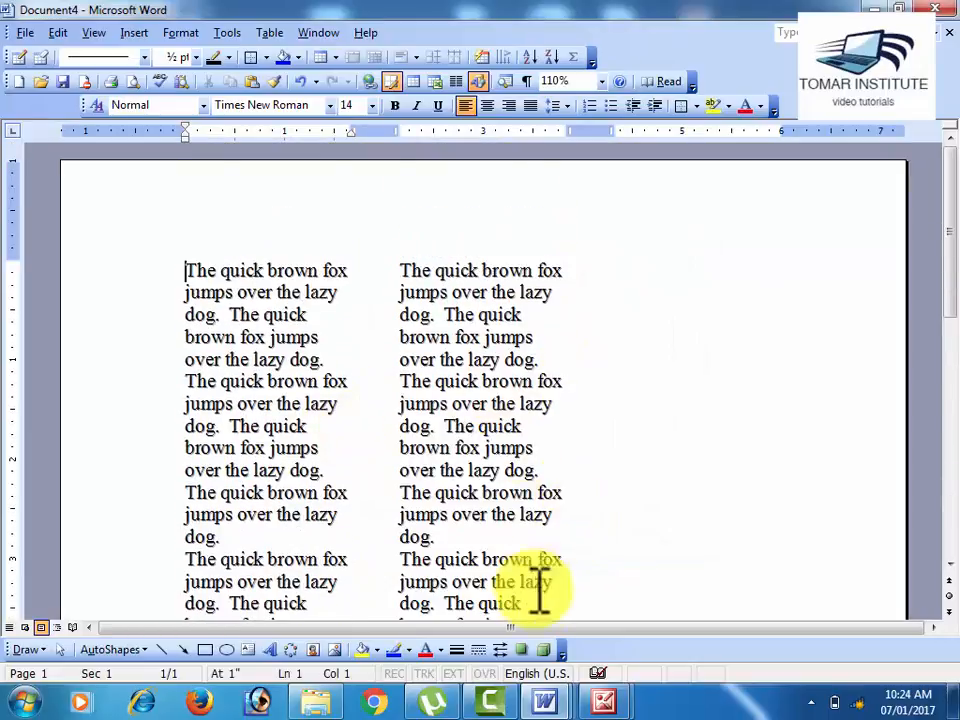
{"action": "scroll", "coordinate": [500, 583], "scroll_direction": "down", "scroll_amount": 5}
{"action": "scroll", "coordinate": [440, 558], "scroll_direction": "down", "scroll_amount": 4}
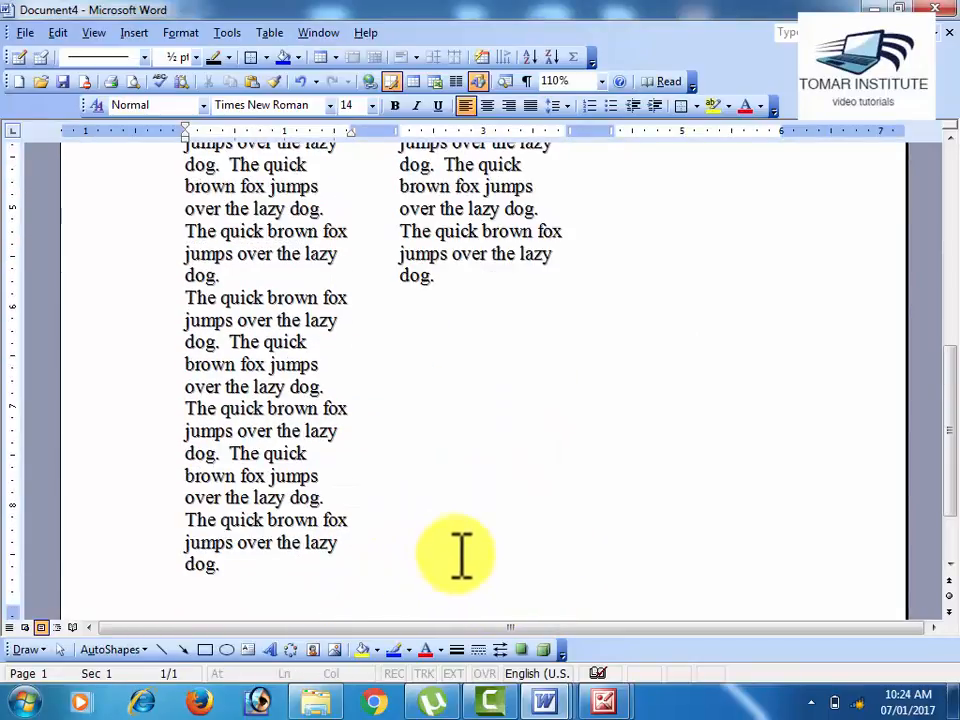
{"action": "scroll", "coordinate": [470, 548], "scroll_direction": "up", "scroll_amount": 9}
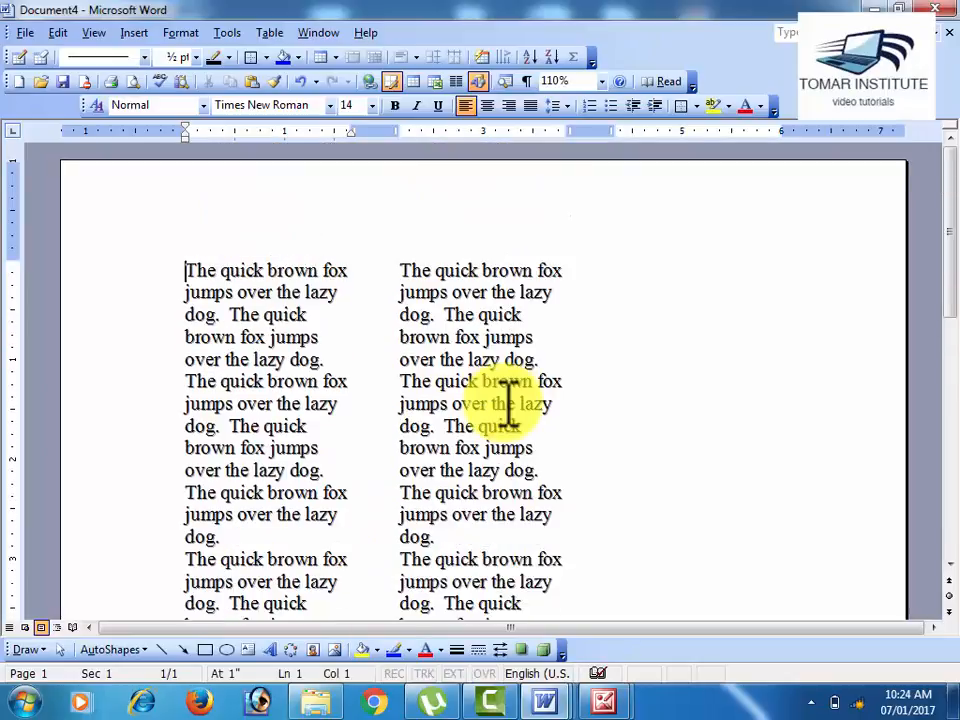
{"action": "left_click", "coordinate": [57, 33]}
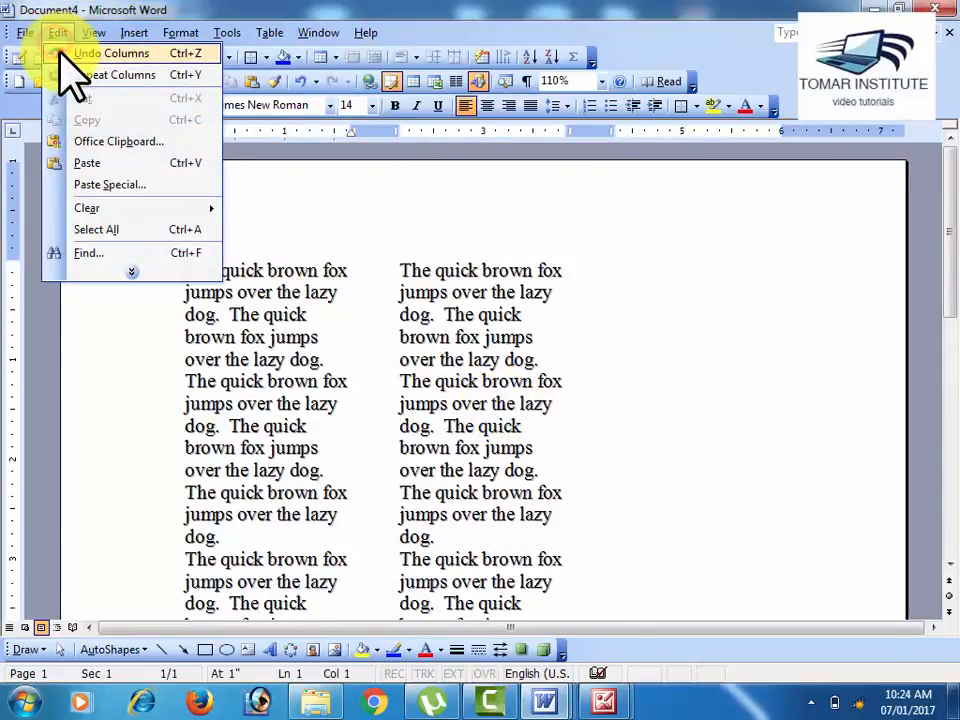
{"action": "left_click", "coordinate": [60, 53]}
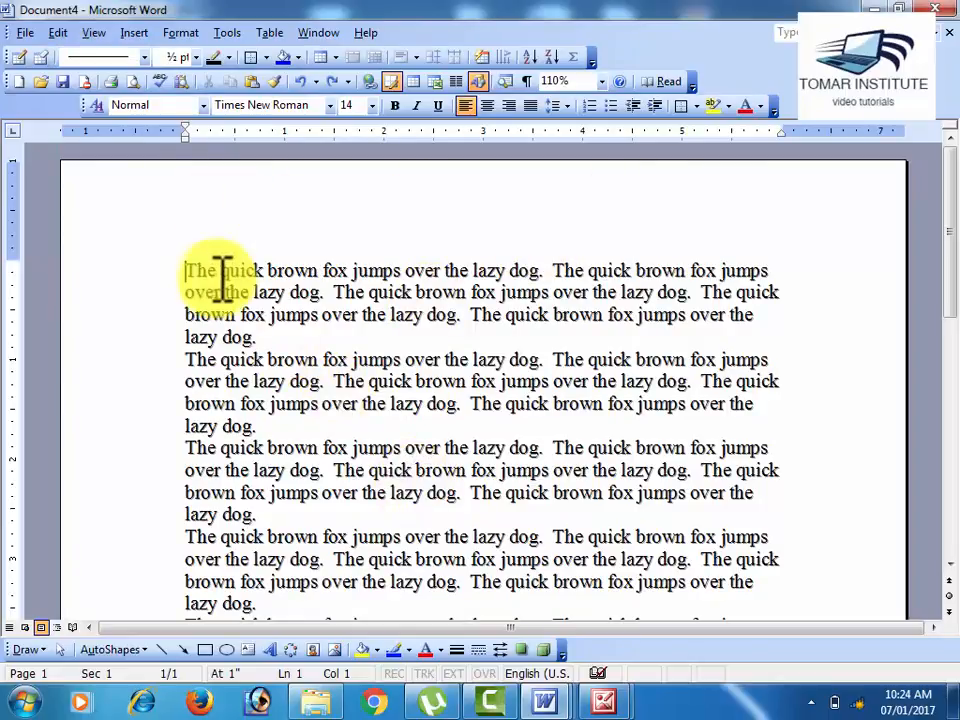
Add the heading "Column Option Practice" on its own line above the first paragraph
{"action": "type", "text": "Column "}
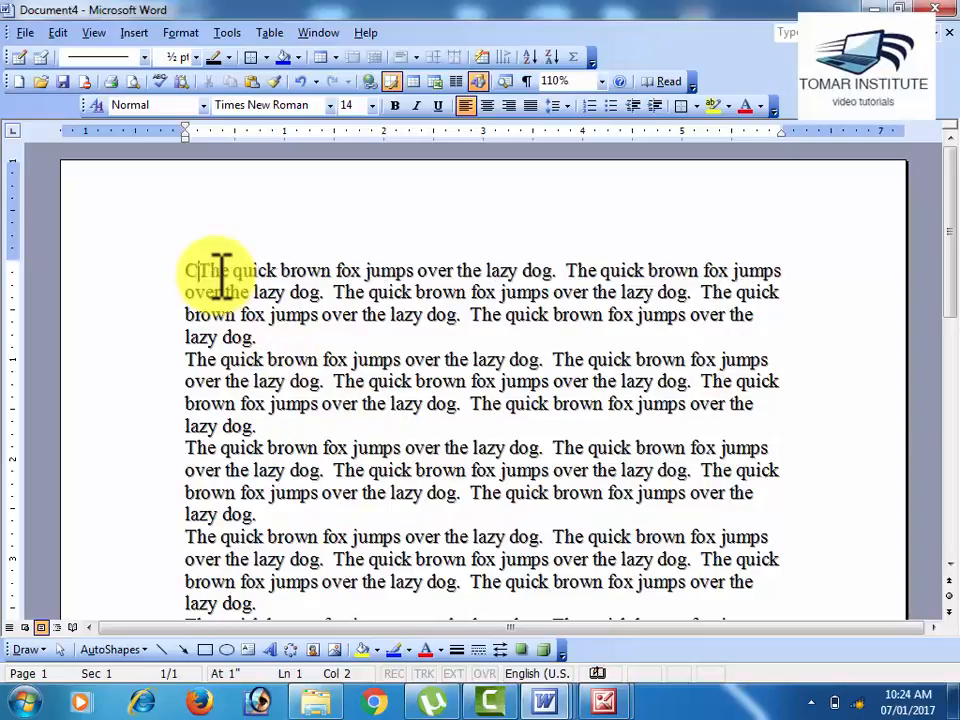
{"action": "type", "text": "Option "}
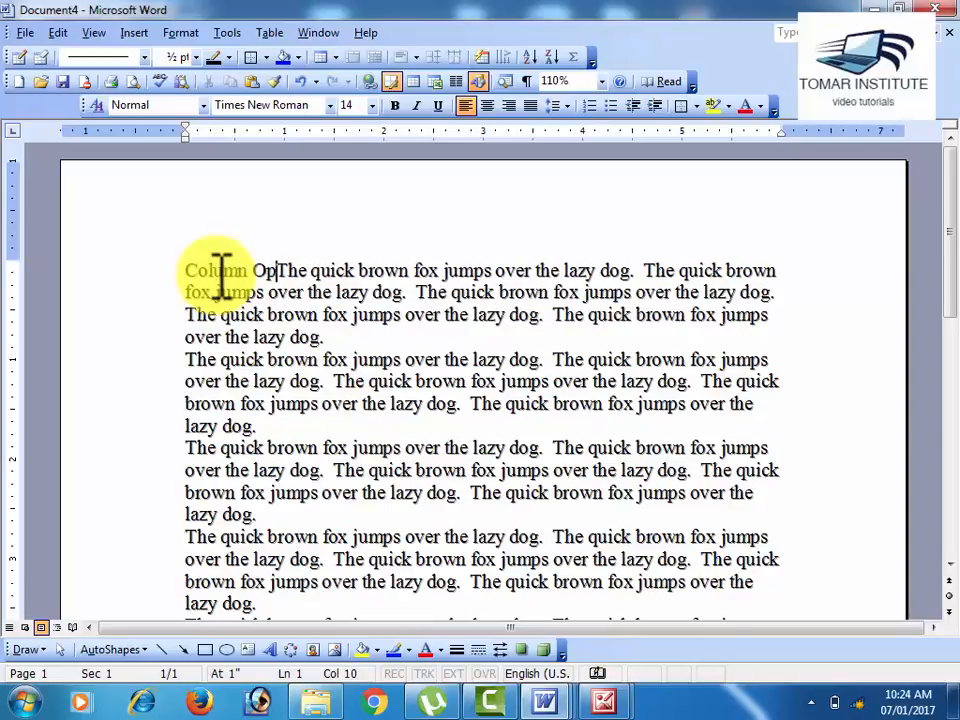
{"action": "type", "text": "Prac"}
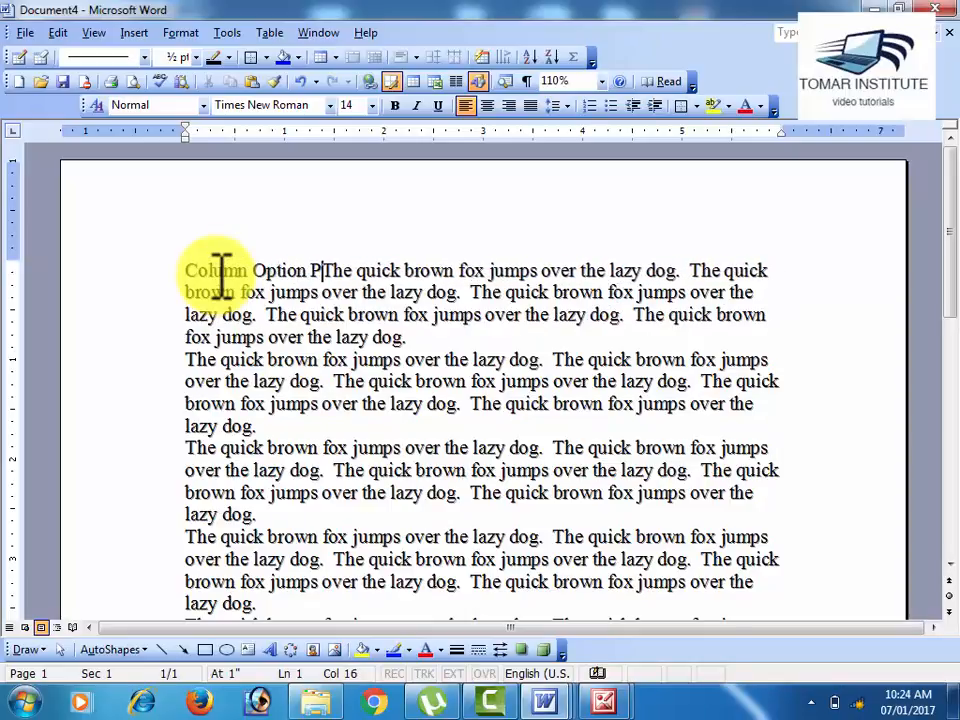
{"action": "type", "text": "tic"}
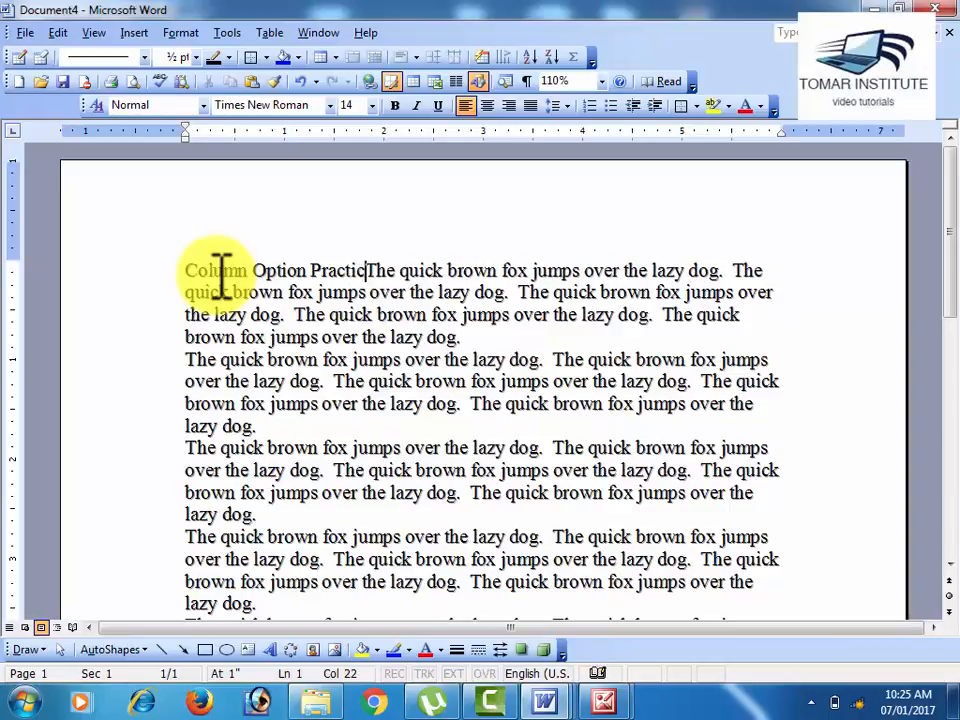
{"action": "type", "text": "e"}
{"action": "key", "text": "Return"}
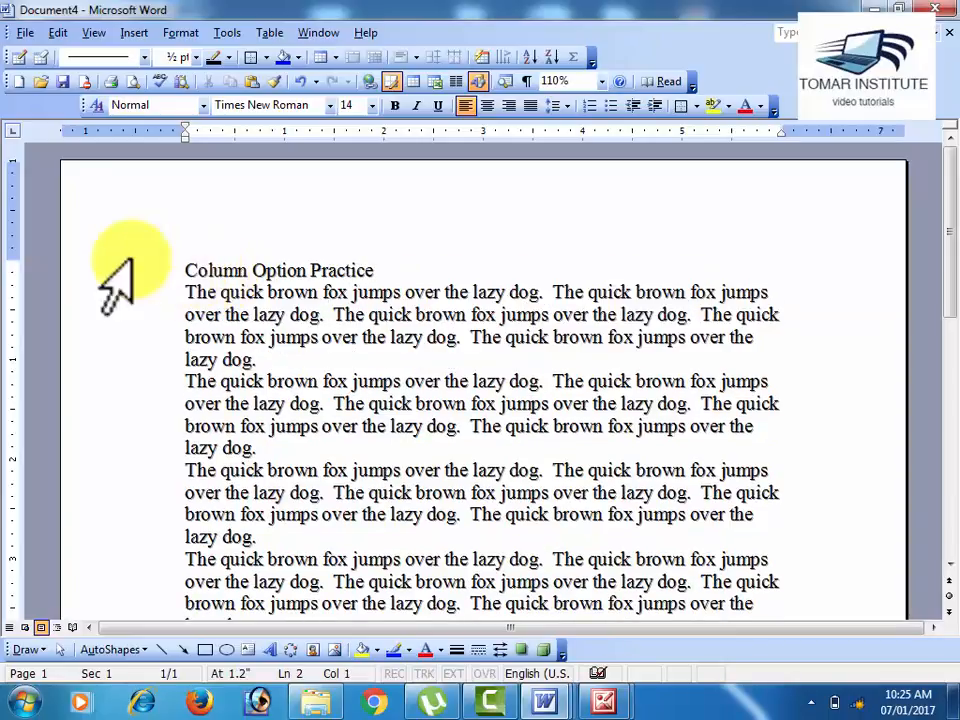
Make the "Column Option Practice" heading bold and set its font size to 26
{"action": "left_click_drag", "start_coordinate": [380, 270], "coordinate": [186, 270]}
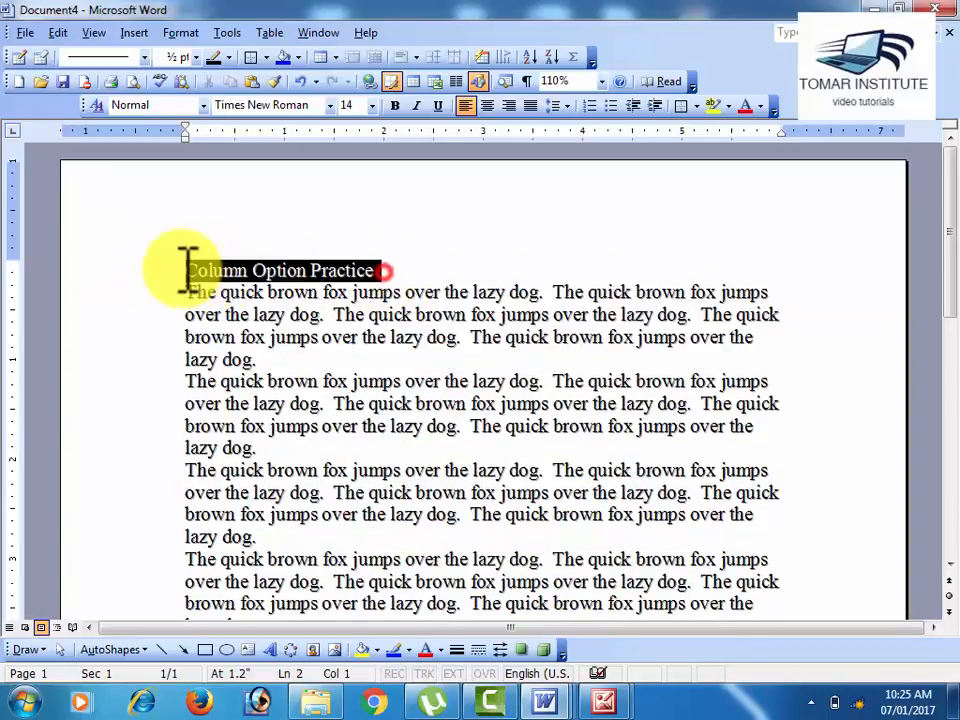
{"action": "left_click", "coordinate": [394, 105]}
{"action": "left_click", "coordinate": [372, 105]}
{"action": "left_click", "coordinate": [344, 279]}
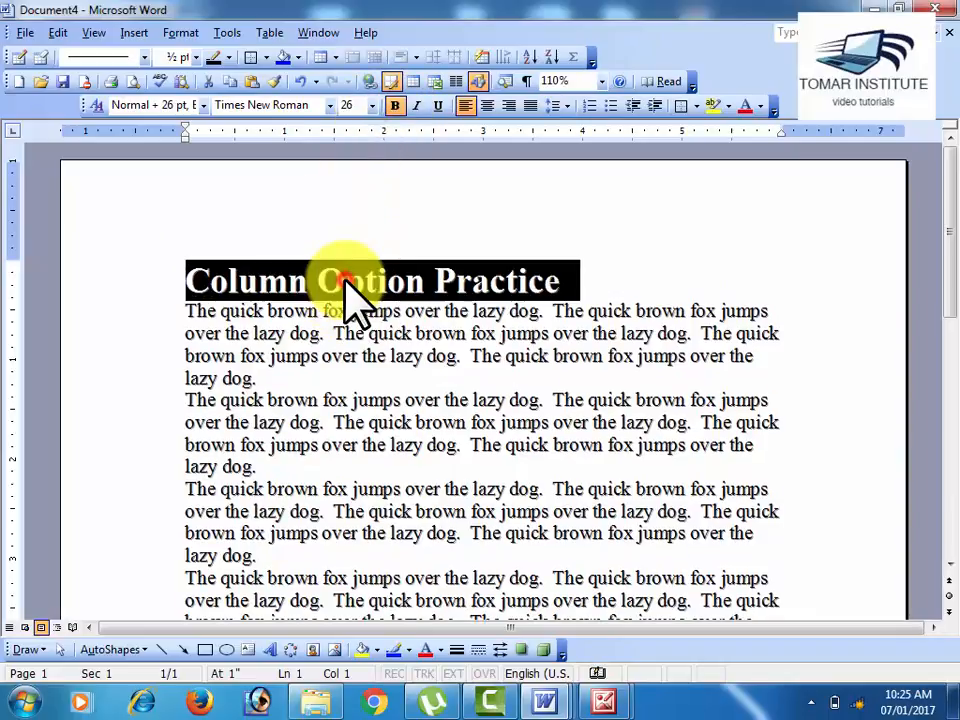
Increase the font size of the "Column Option Practice" heading to 38
{"action": "key", "text": "ctrl+bracketright"}
{"action": "key", "text": "ctrl+bracketright"}
{"action": "key", "text": "ctrl+bracketright"}
{"action": "key", "text": "ctrl+bracketright"}
{"action": "key", "text": "ctrl+bracketright"}
{"action": "key", "text": "ctrl+bracketright"}
{"action": "key", "text": "ctrl+bracketright"}
{"action": "key", "text": "ctrl+bracketright"}
{"action": "key", "text": "ctrl+bracketright"}
{"action": "key", "text": "ctrl+bracketright"}
{"action": "key", "text": "ctrl+bracketright"}
{"action": "key", "text": "ctrl+bracketright"}
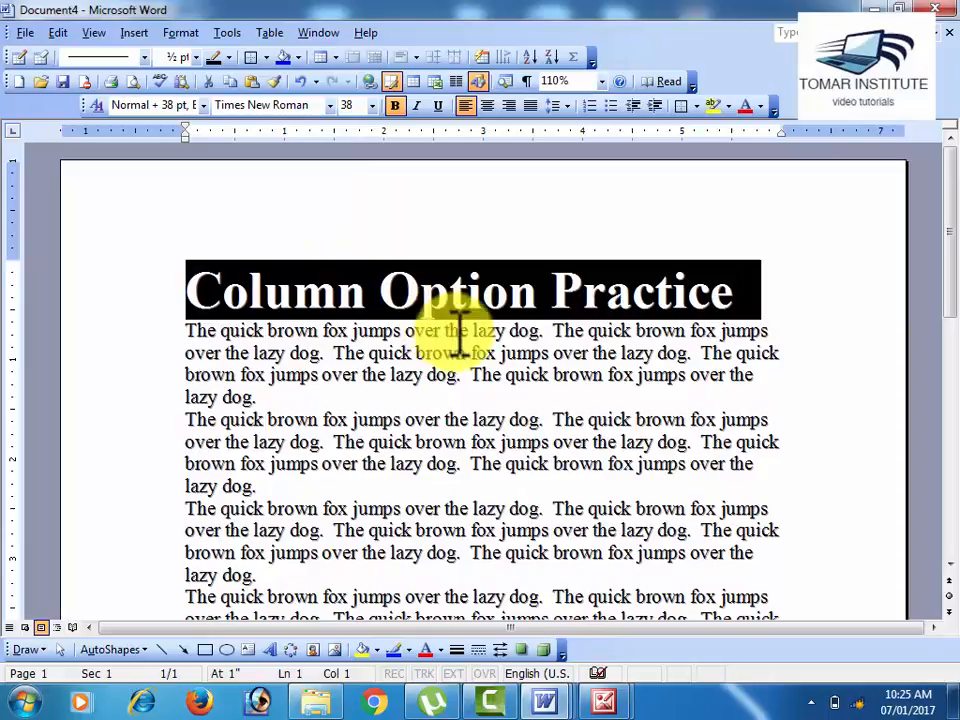
{"action": "left_click", "coordinate": [480, 472]}
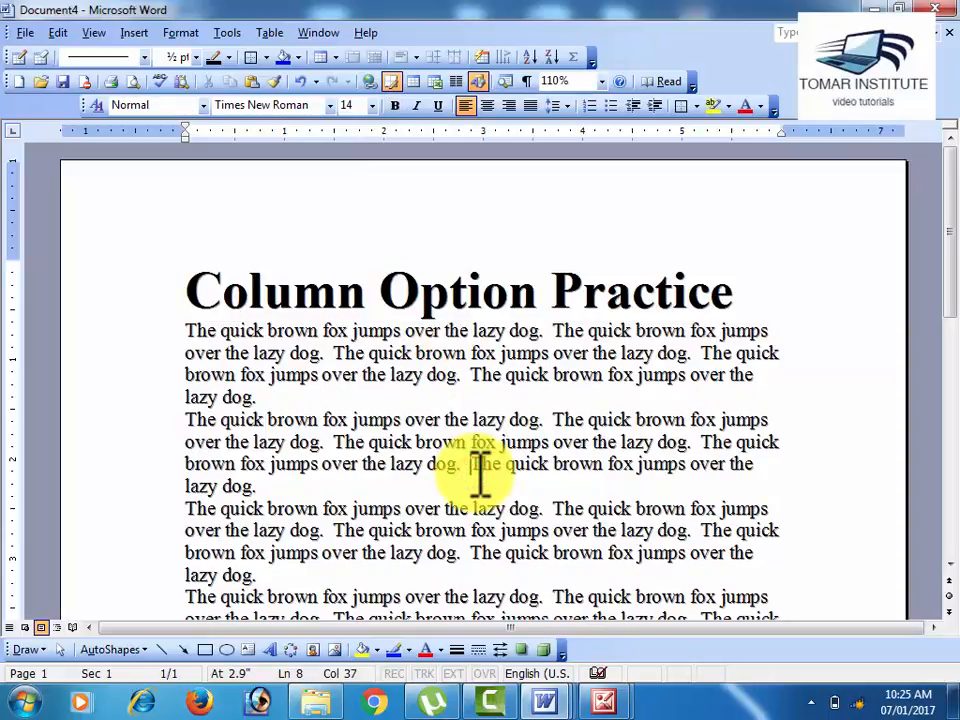
Apply the Three column preset to the whole document, including the enlarged heading
{"action": "left_click_drag", "start_coordinate": [184, 330], "coordinate": [354, 424]}
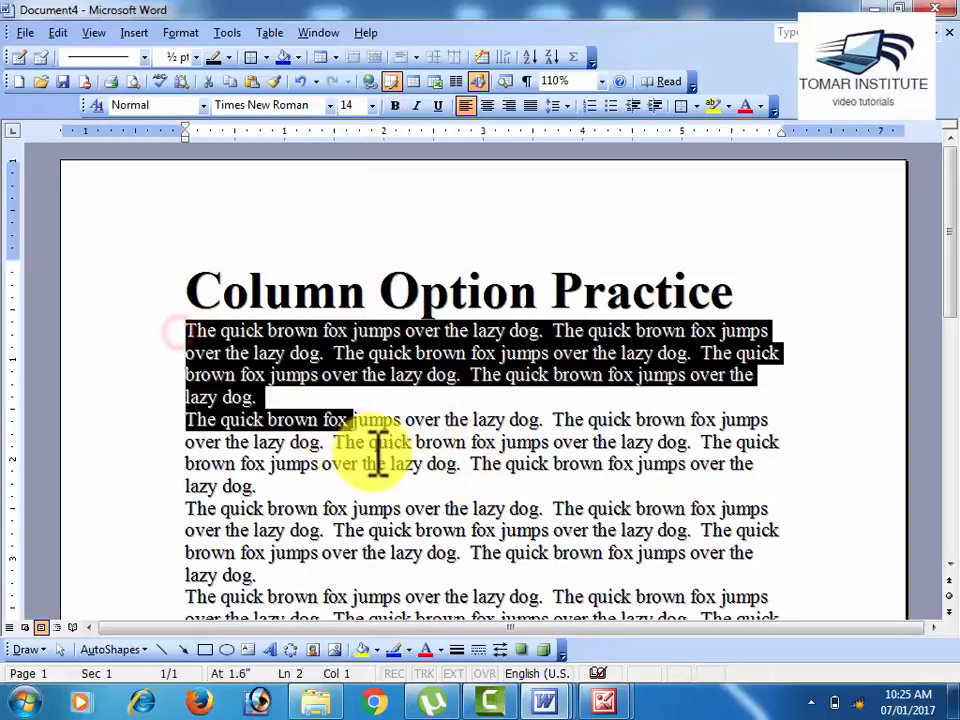
{"action": "left_click", "coordinate": [376, 458]}
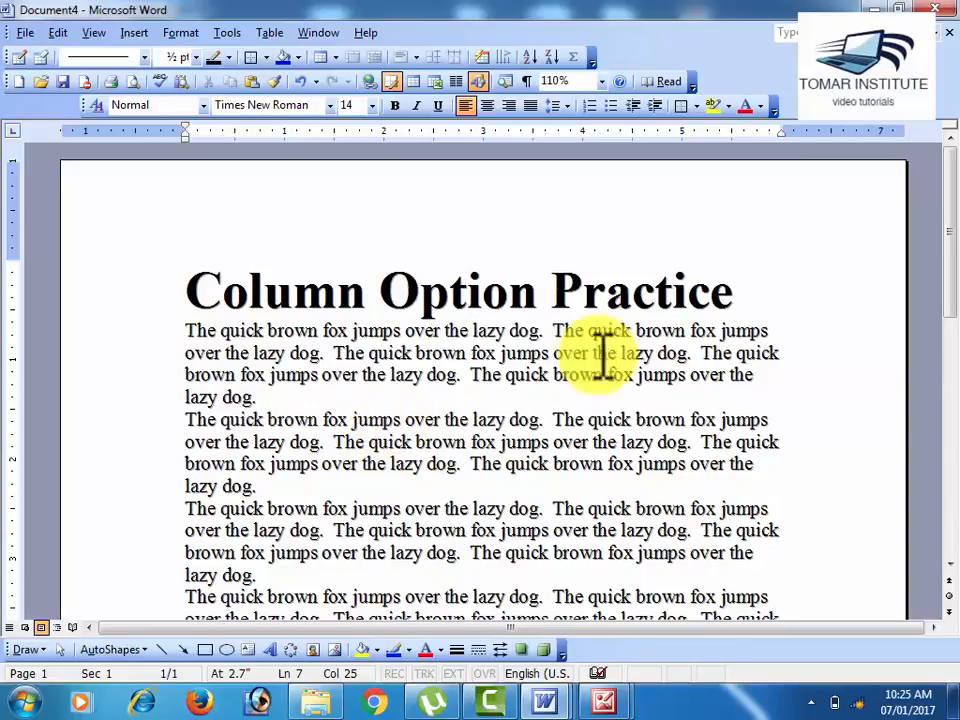
{"action": "left_click", "coordinate": [188, 302]}
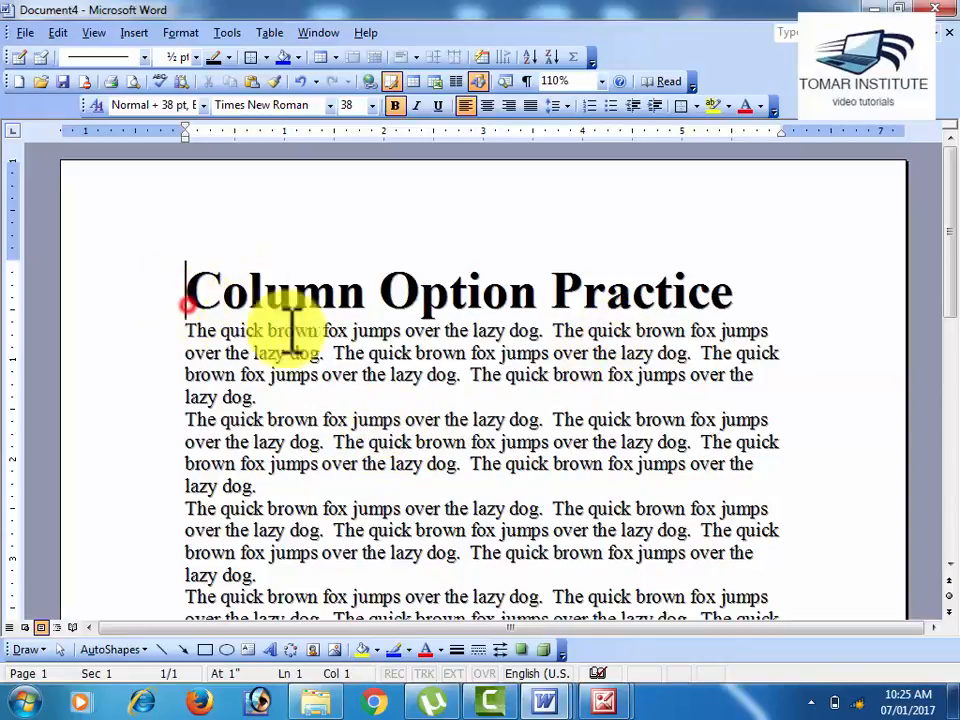
{"action": "left_click", "coordinate": [182, 33]}
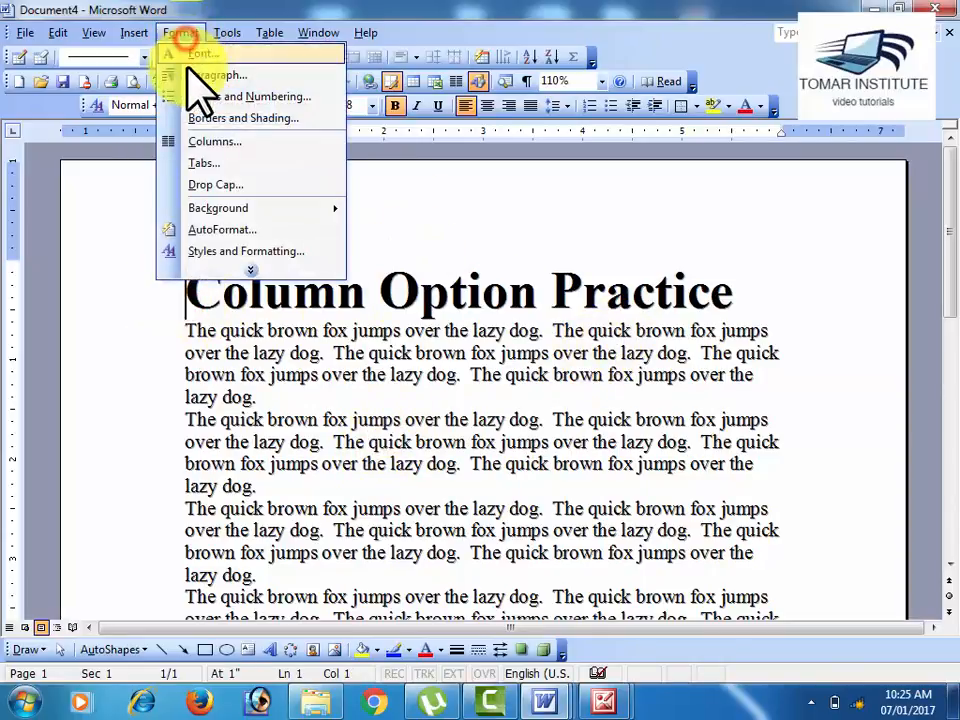
{"action": "left_click", "coordinate": [214, 141]}
{"action": "left_click", "coordinate": [454, 302]}
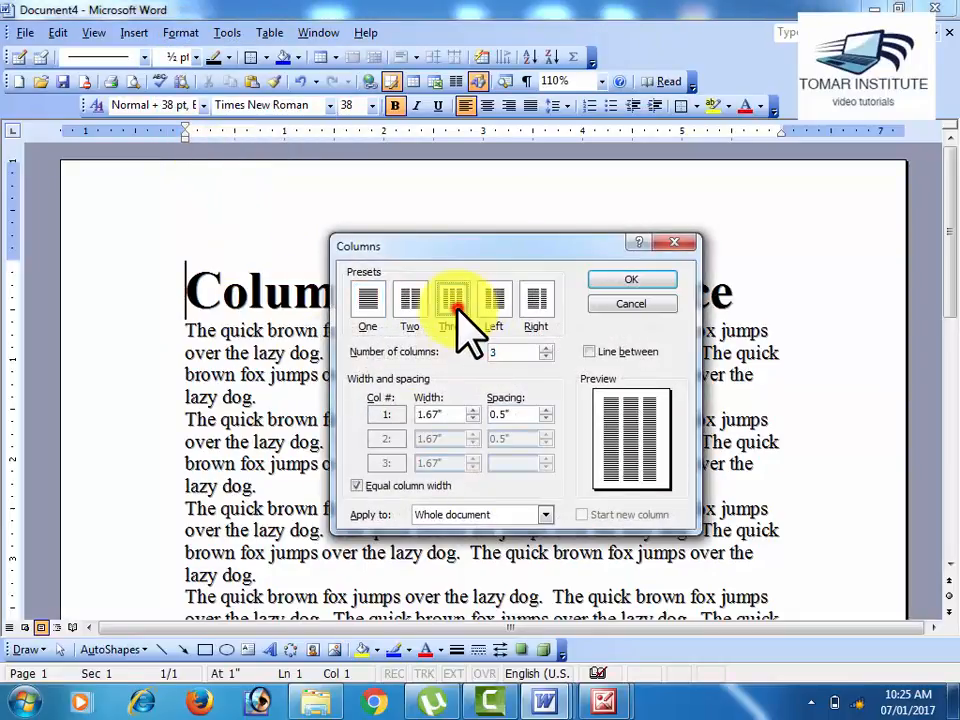
{"action": "left_click", "coordinate": [620, 282]}
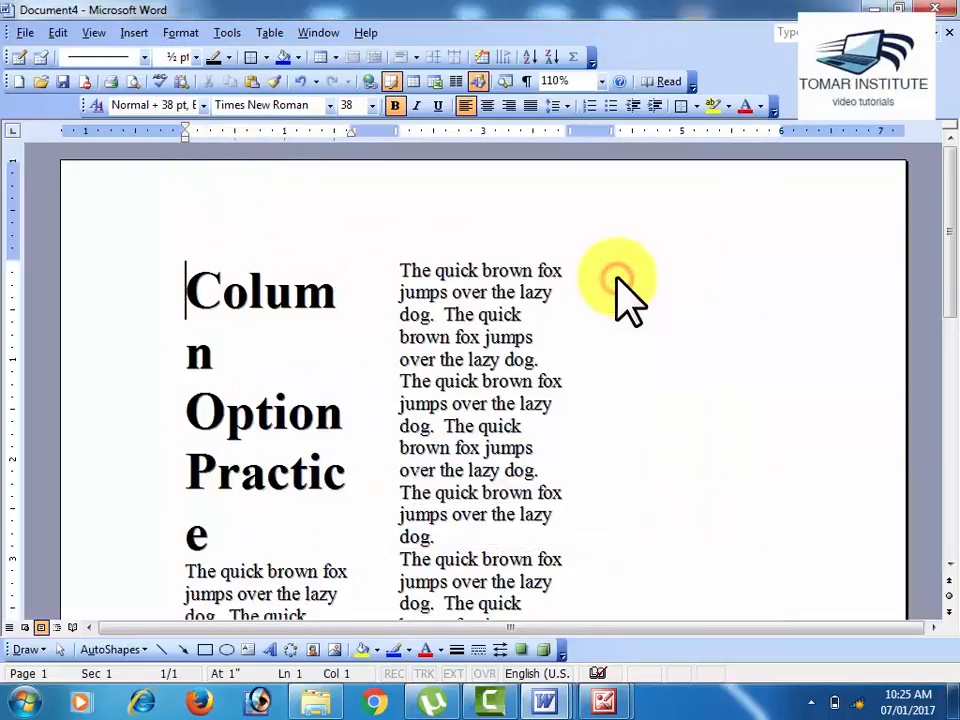
Look over the columned page down to its end and undo the whole-document column formatting
{"action": "scroll", "coordinate": [237, 228], "scroll_direction": "down", "scroll_amount": 2}
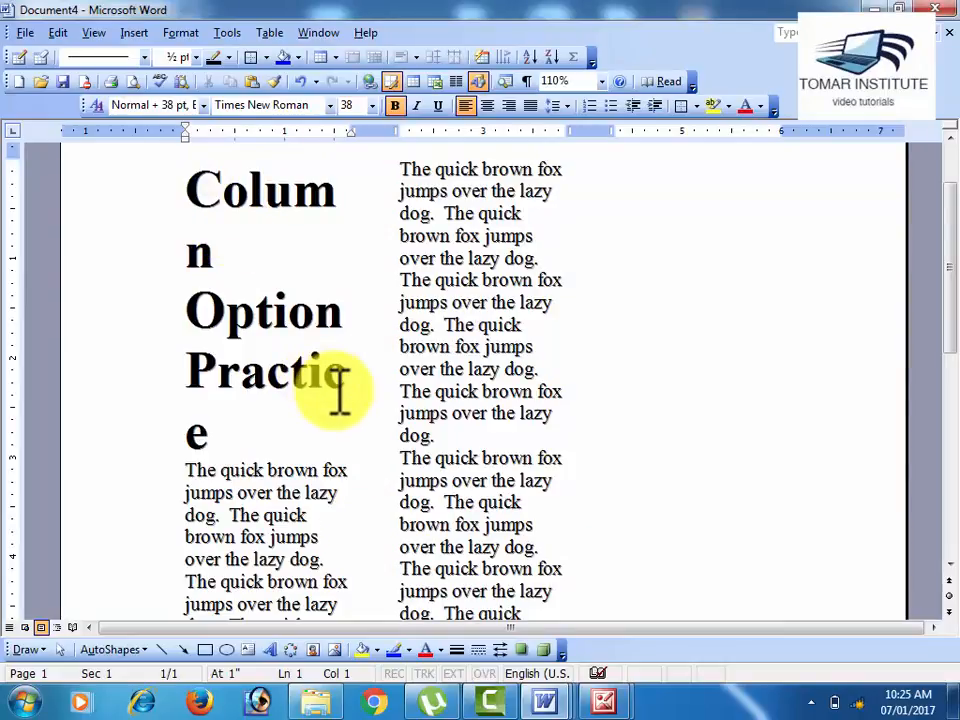
{"action": "scroll", "coordinate": [353, 400], "scroll_direction": "down", "scroll_amount": 5}
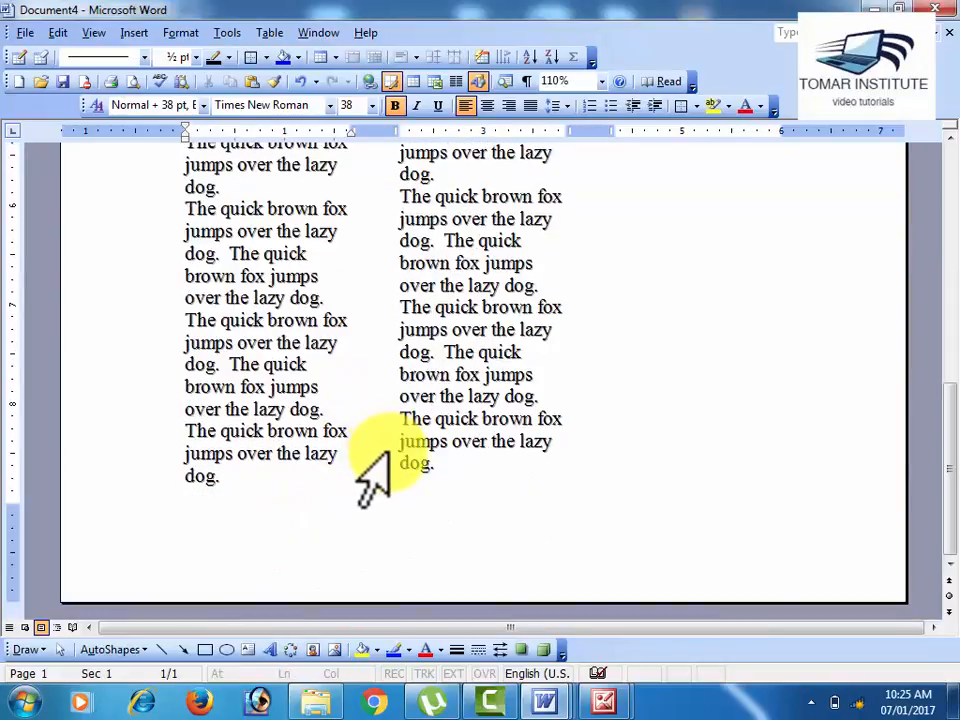
{"action": "scroll", "coordinate": [372, 480], "scroll_direction": "up", "scroll_amount": 5}
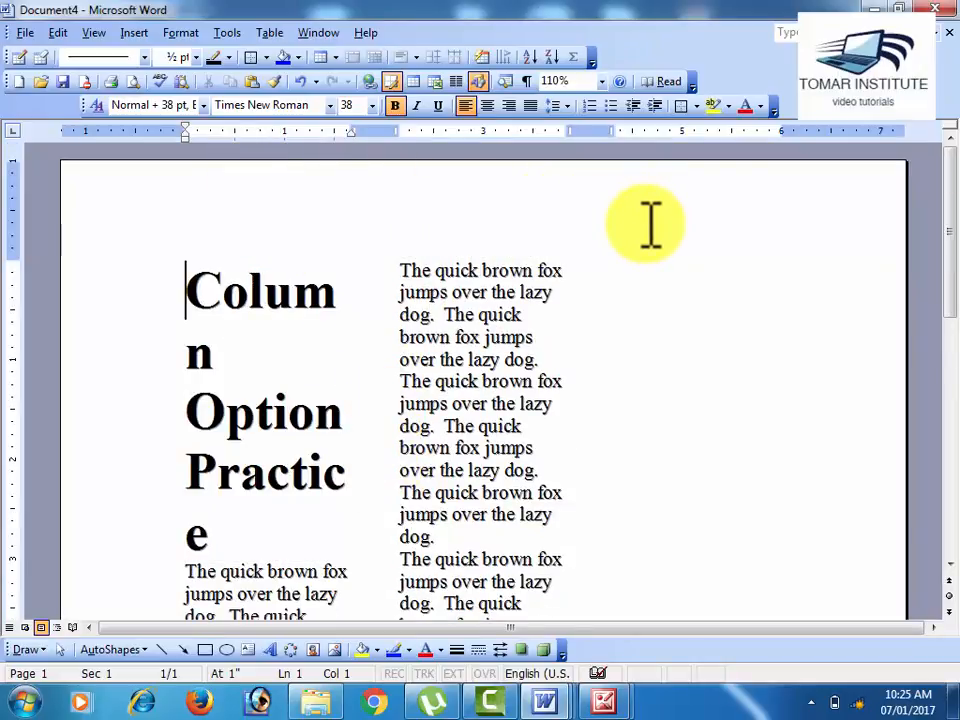
{"action": "left_click", "coordinate": [52, 32]}
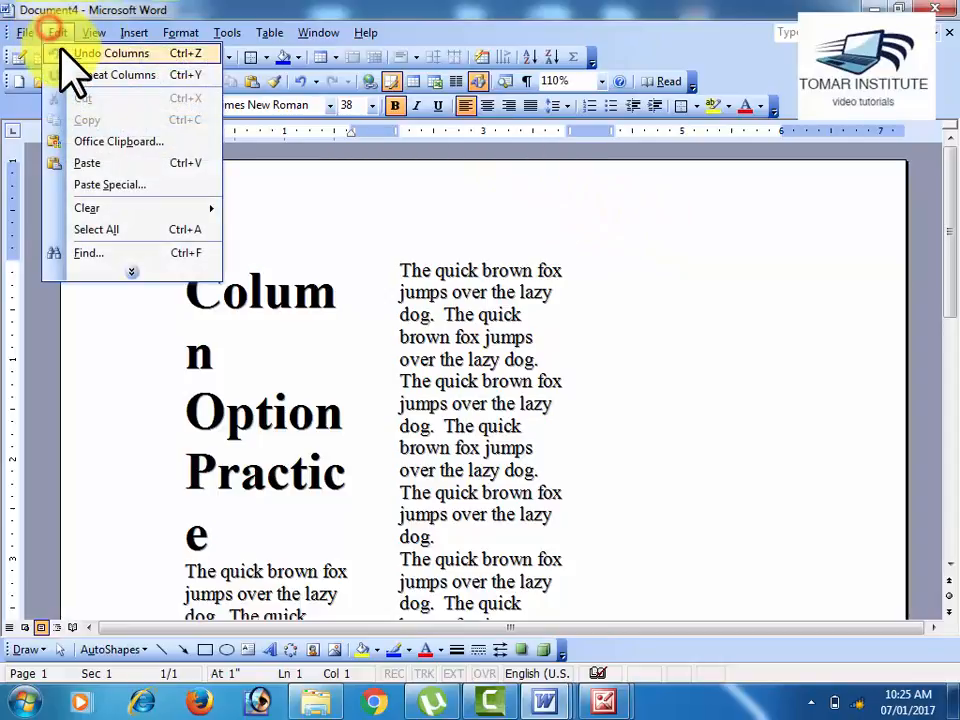
{"action": "left_click", "coordinate": [62, 51]}
Add a blank line below the heading and apply the Three column preset from the first body paragraph, using This point forward
{"action": "left_click", "coordinate": [733, 291]}
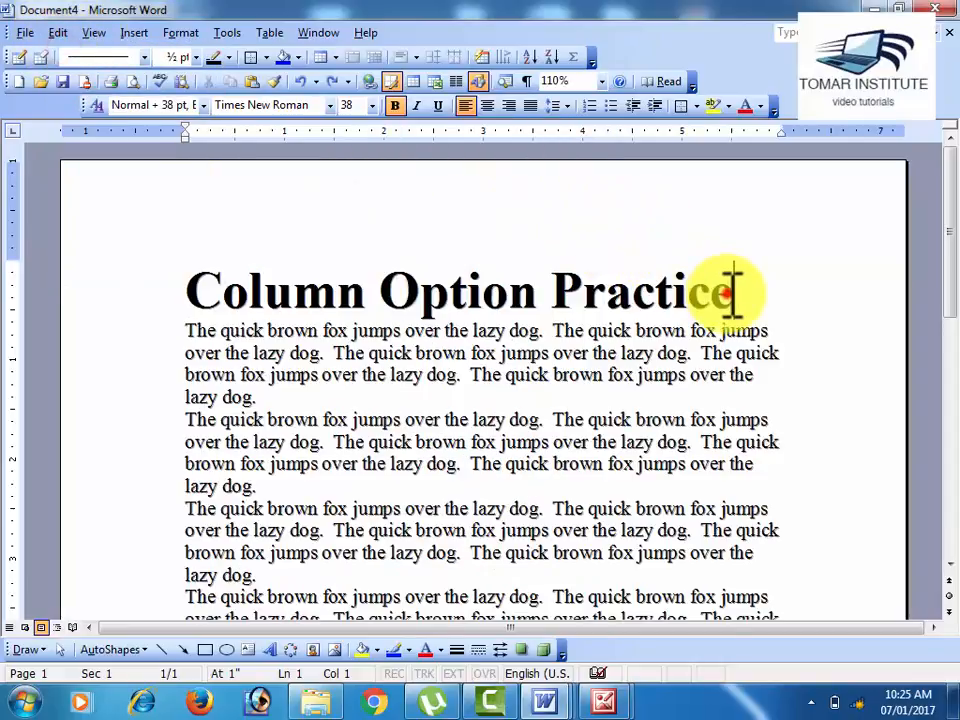
{"action": "key", "text": "Return"}
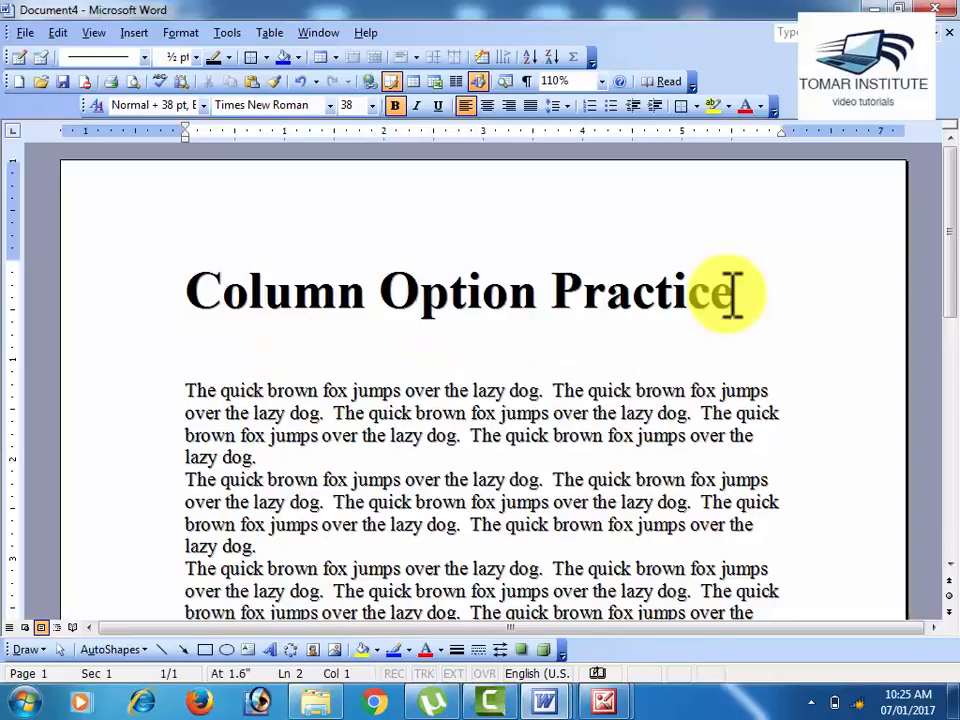
{"action": "left_click", "coordinate": [190, 389]}
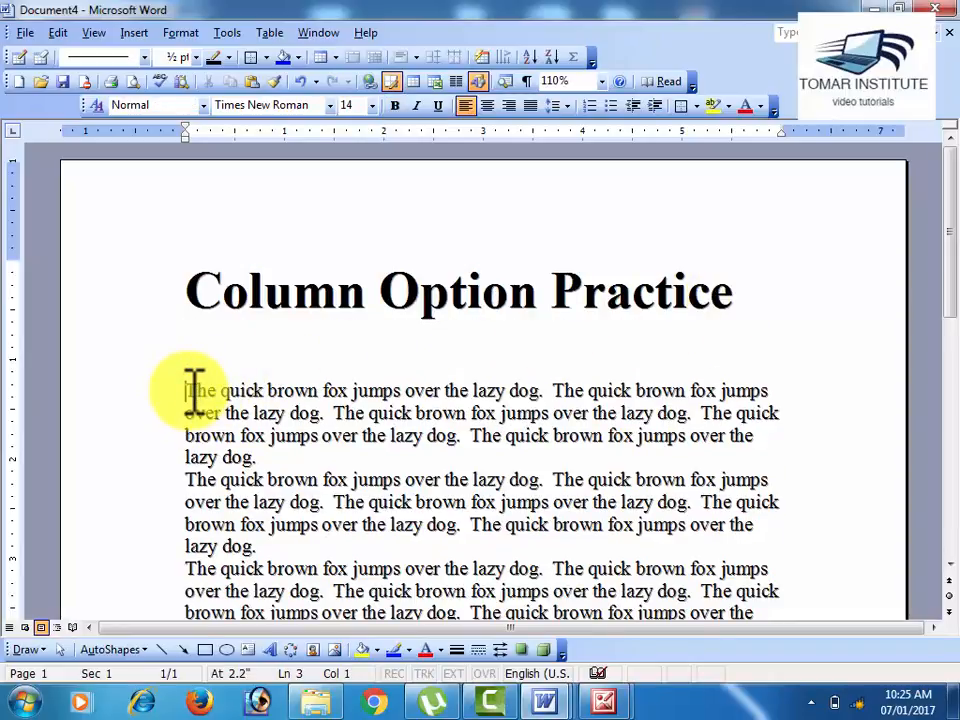
{"action": "left_click", "coordinate": [172, 34]}
{"action": "left_click", "coordinate": [197, 139]}
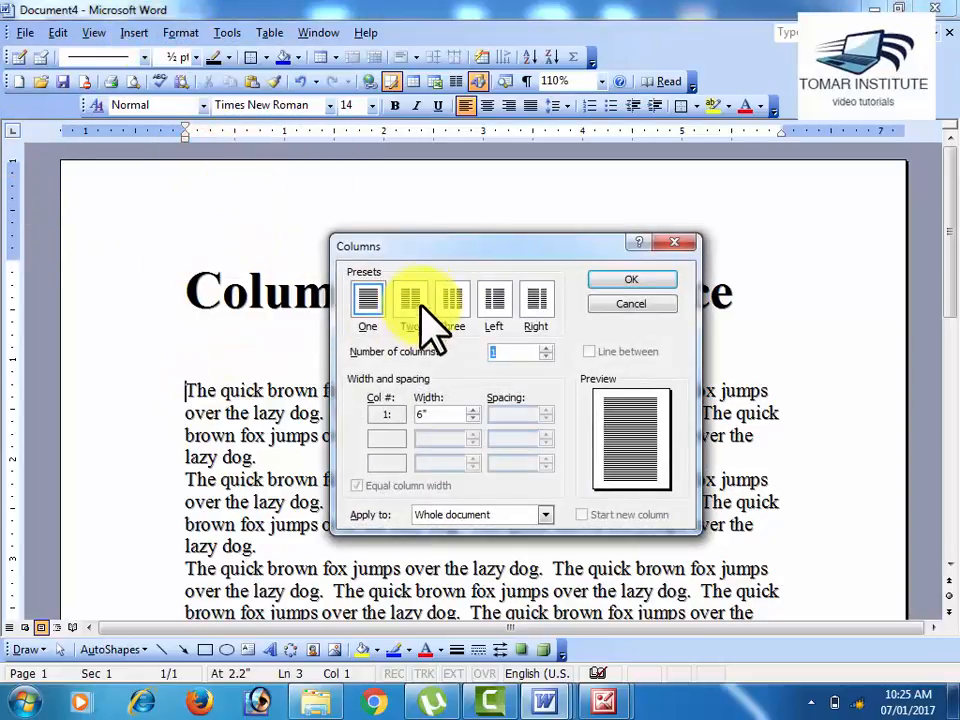
{"action": "left_click", "coordinate": [452, 300]}
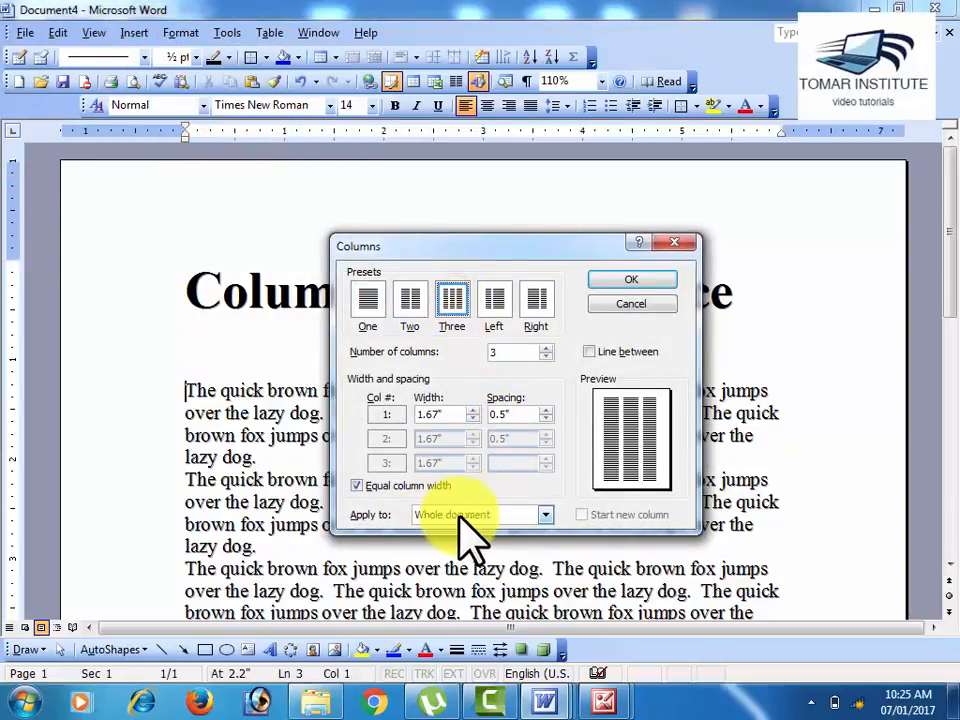
{"action": "left_click_drag", "start_coordinate": [450, 246], "coordinate": [431, 153]}
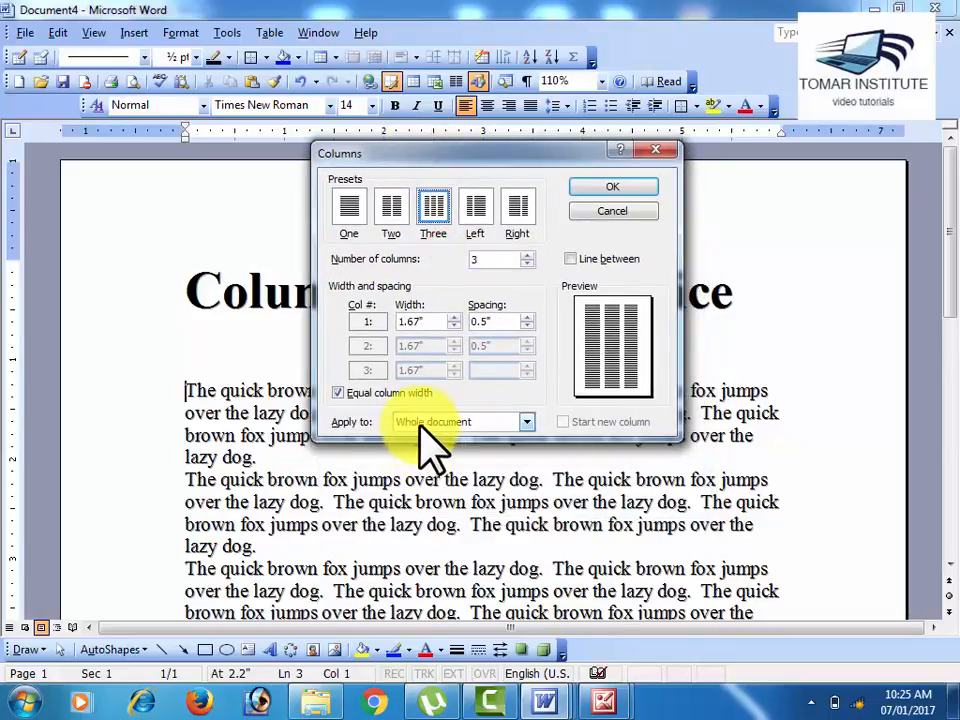
{"action": "left_click", "coordinate": [432, 452]}
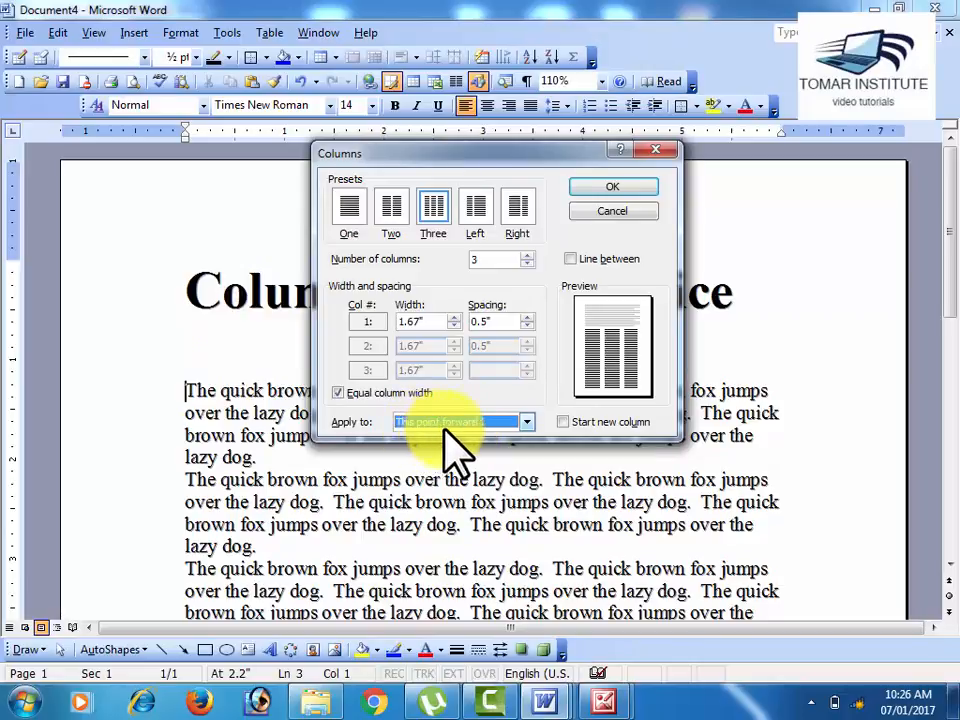
{"action": "left_click", "coordinate": [612, 190]}
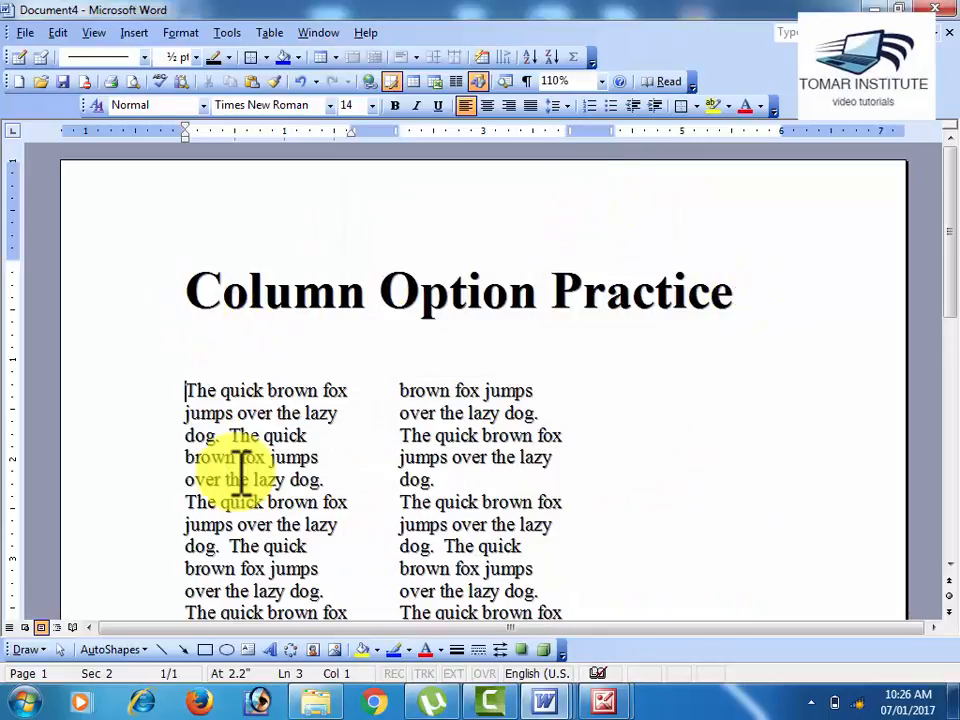
Examine how the body text fills the three-column layout beneath the heading
{"action": "scroll", "coordinate": [238, 468], "scroll_direction": "down", "scroll_amount": 8}
{"action": "scroll", "coordinate": [284, 495], "scroll_direction": "down", "scroll_amount": 3}
{"action": "scroll", "coordinate": [300, 506], "scroll_direction": "up", "scroll_amount": 6}
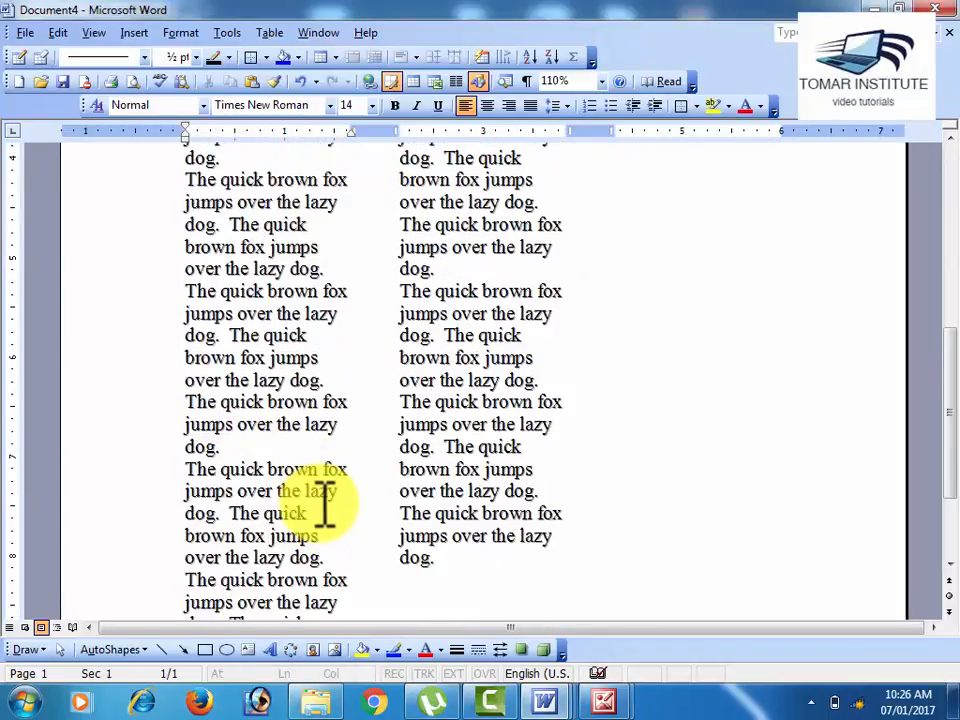
{"action": "scroll", "coordinate": [321, 497], "scroll_direction": "down", "scroll_amount": 5}
{"action": "scroll", "coordinate": [285, 400], "scroll_direction": "up", "scroll_amount": 3}
{"action": "scroll", "coordinate": [298, 394], "scroll_direction": "down", "scroll_amount": 2}
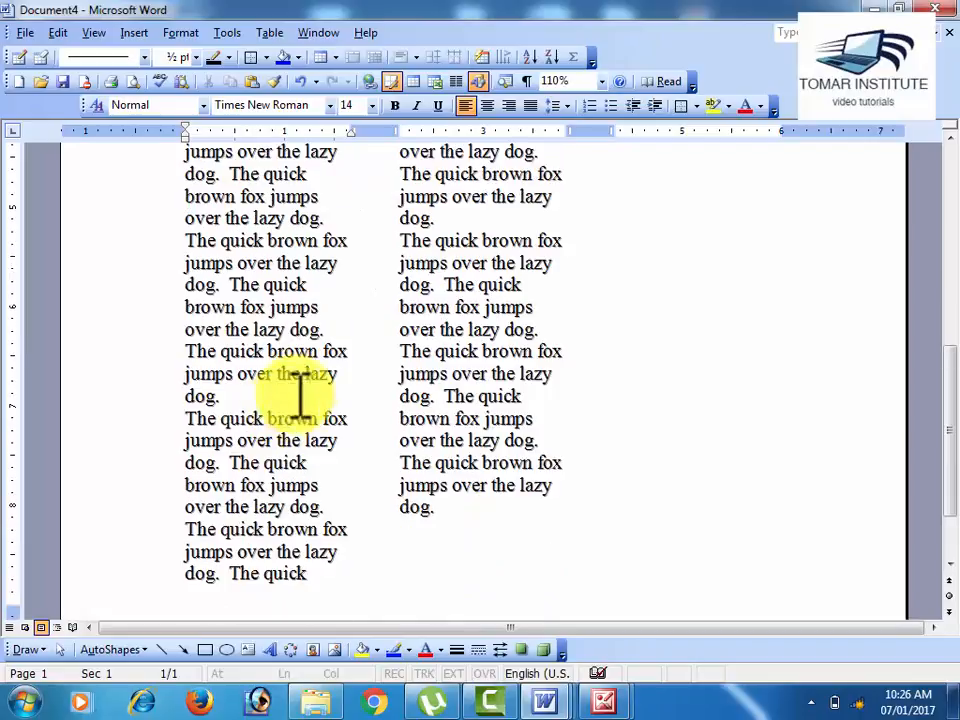
{"action": "left_click_drag", "start_coordinate": [949, 430], "coordinate": [955, 255]}
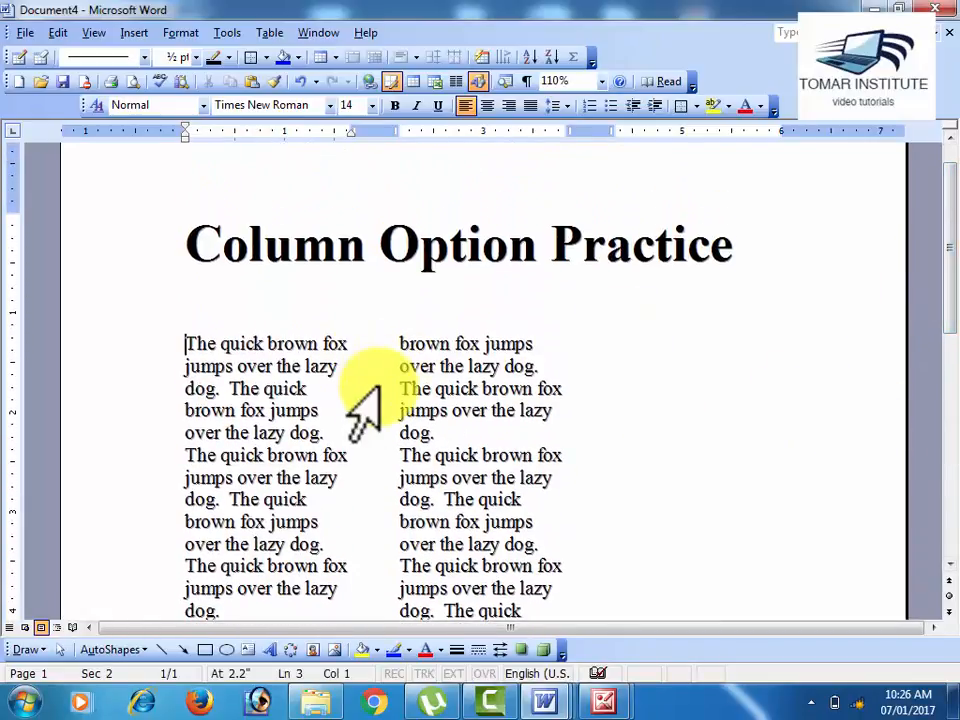
Open the column settings for the body text section and choose the Three preset
{"action": "left_click", "coordinate": [176, 32]}
{"action": "left_click", "coordinate": [214, 141]}
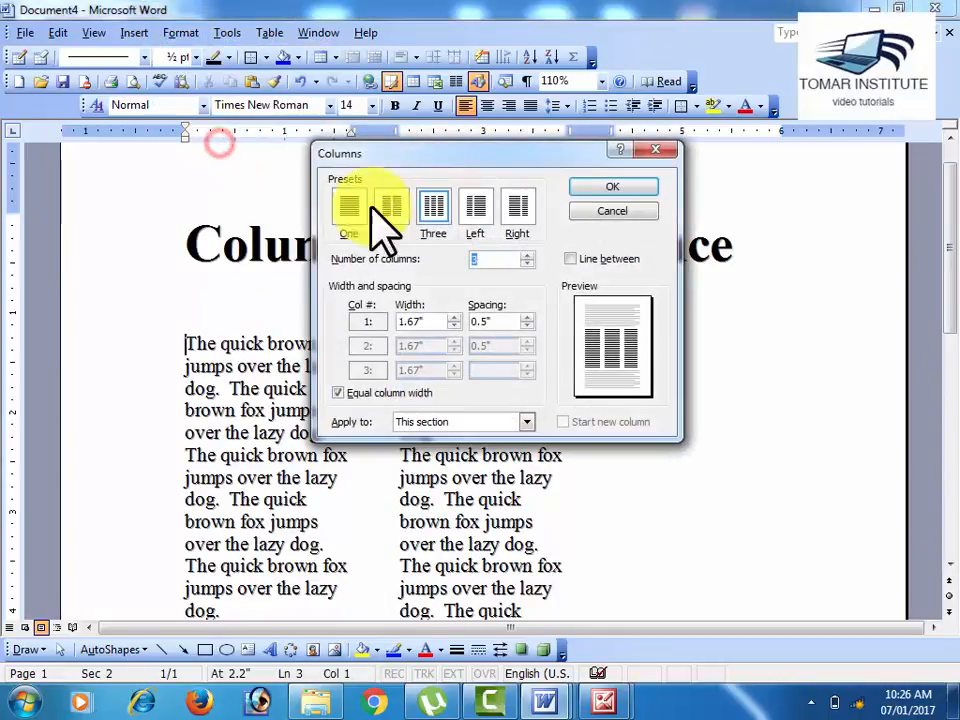
{"action": "left_click", "coordinate": [433, 207]}
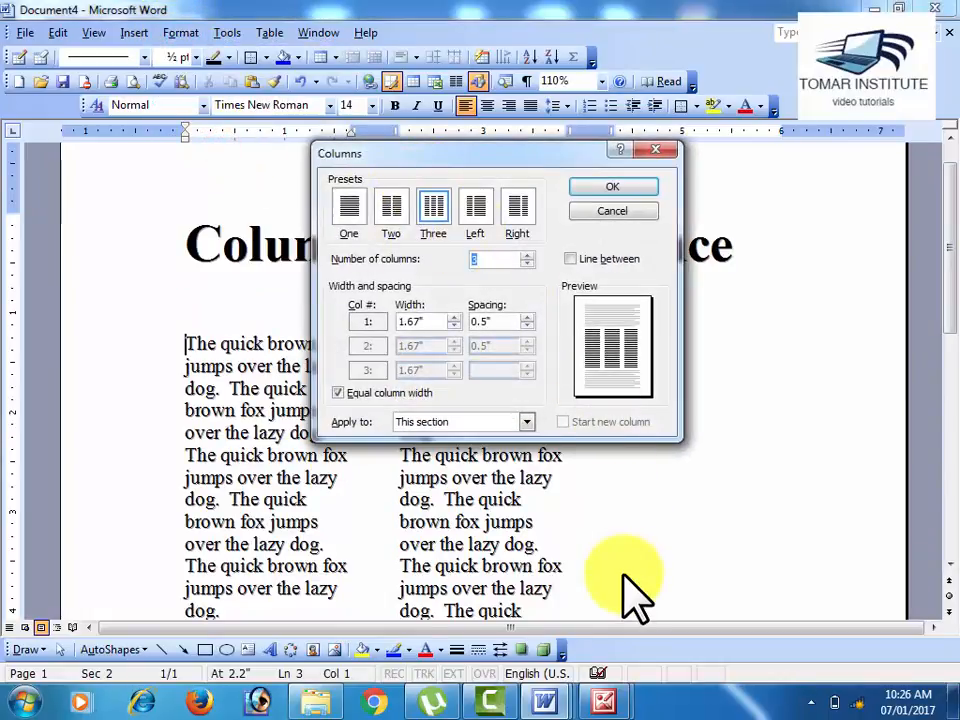